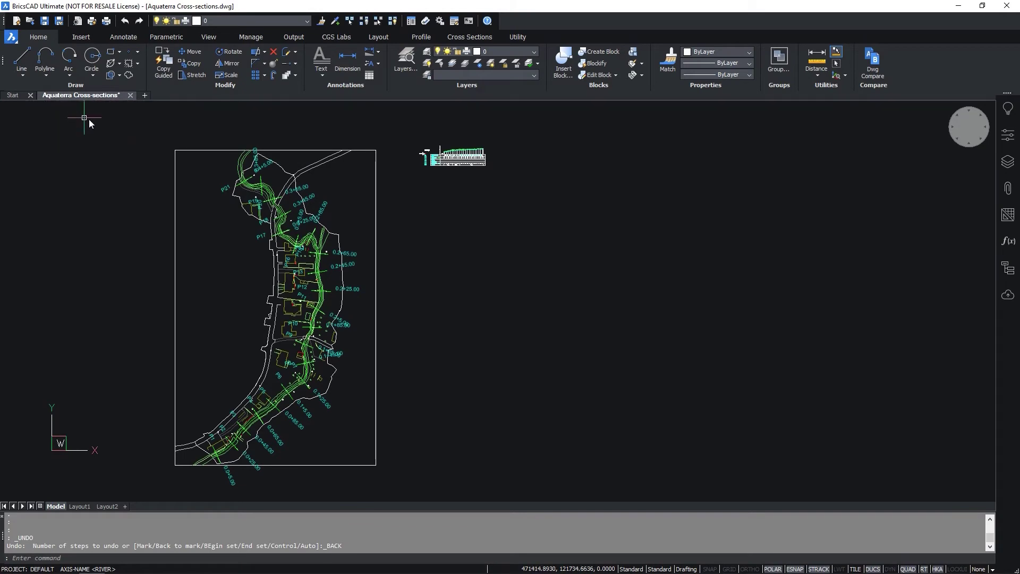
- Load the CGS Labs Aquaterra module and start Draw CS View from the Cross Sections tools
{"action": "left_click", "coordinate": [338, 38]}
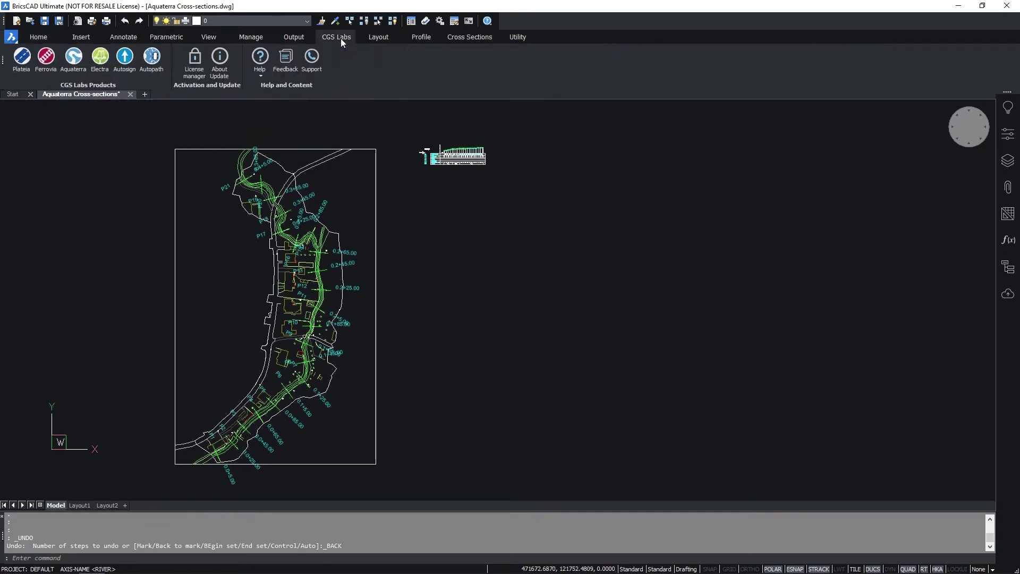
{"action": "left_click", "coordinate": [73, 59]}
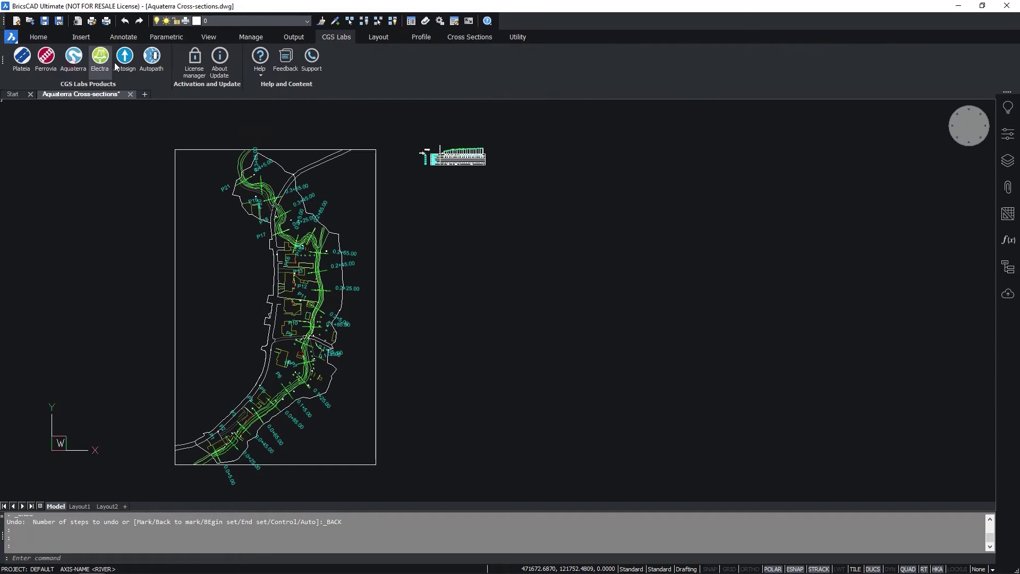
{"action": "left_click", "coordinate": [474, 38]}
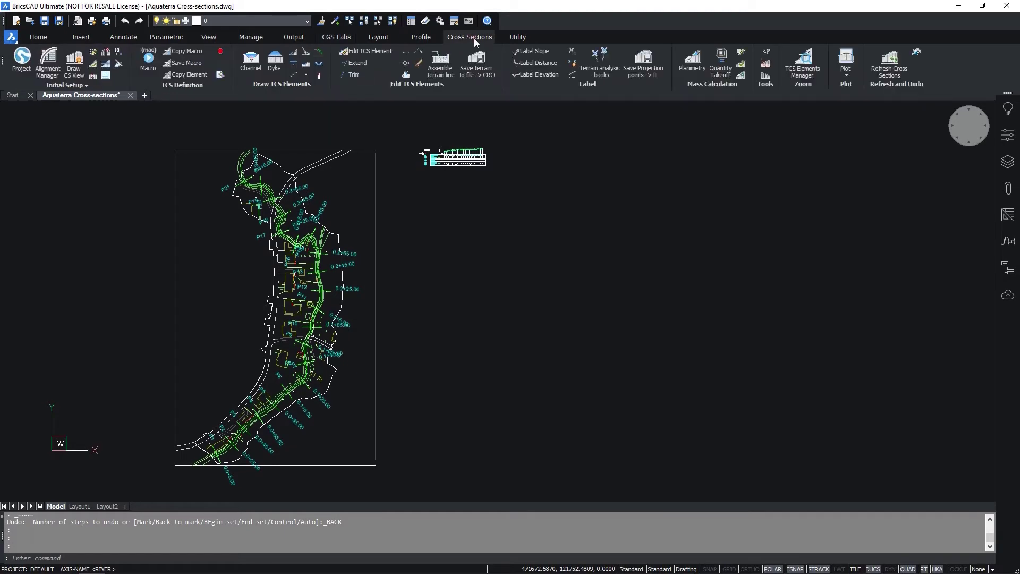
{"action": "left_click", "coordinate": [78, 75]}
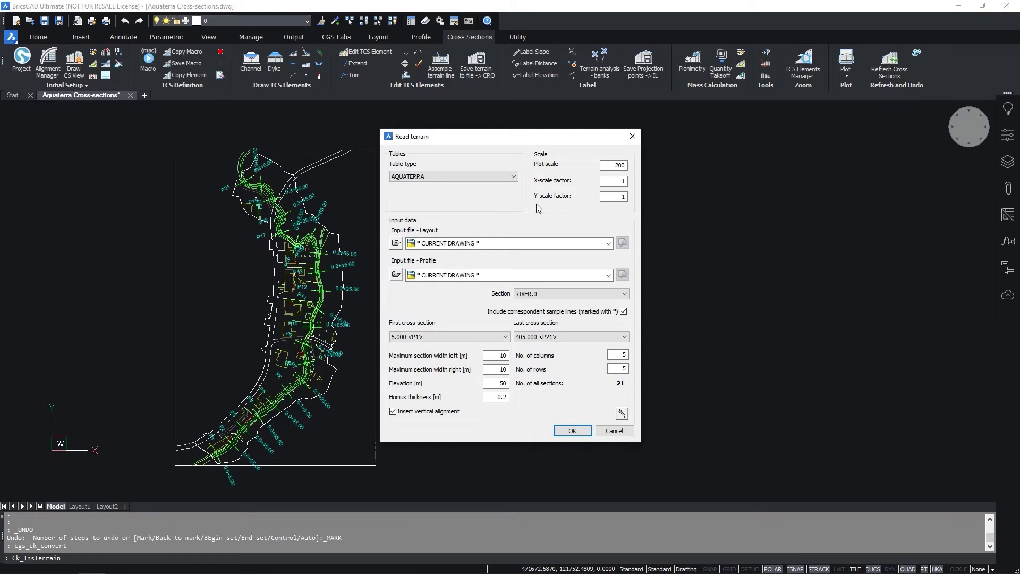
- Skip the layout file, set elevation to 20 and confirm Read terrain for P1–P21
{"action": "left_click", "coordinate": [396, 245]}
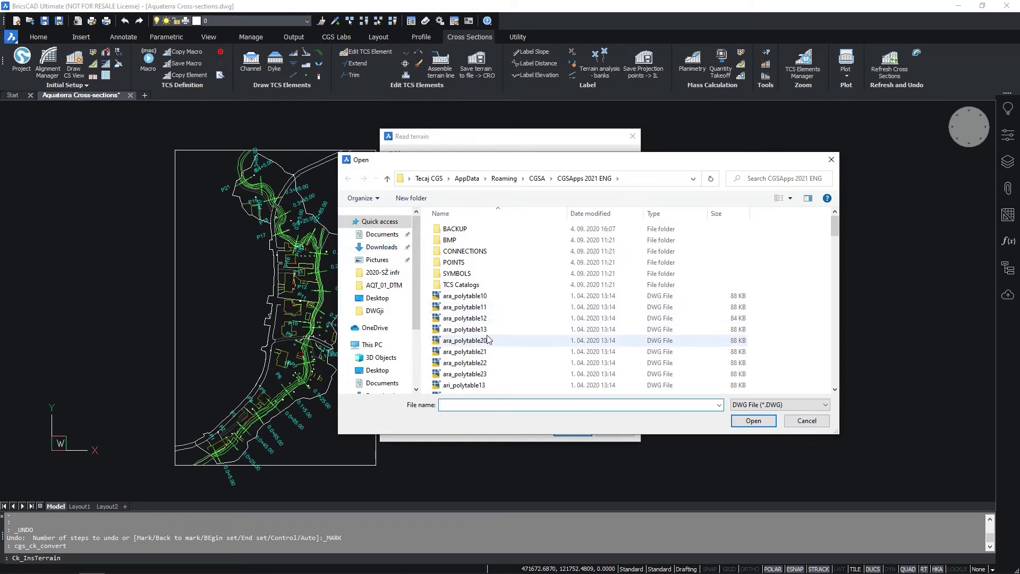
{"action": "left_click", "coordinate": [799, 424]}
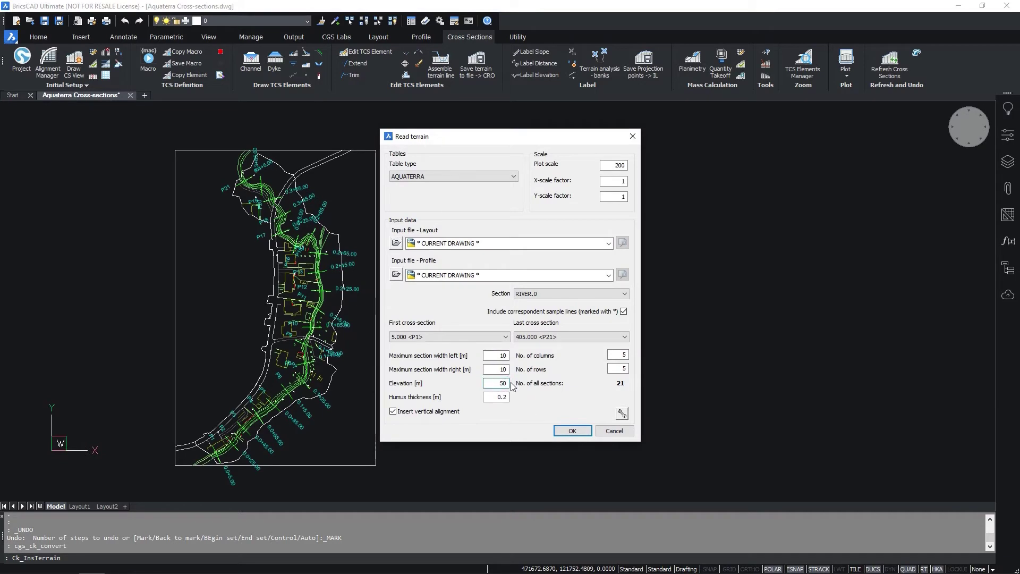
{"action": "left_click", "coordinate": [566, 429]}
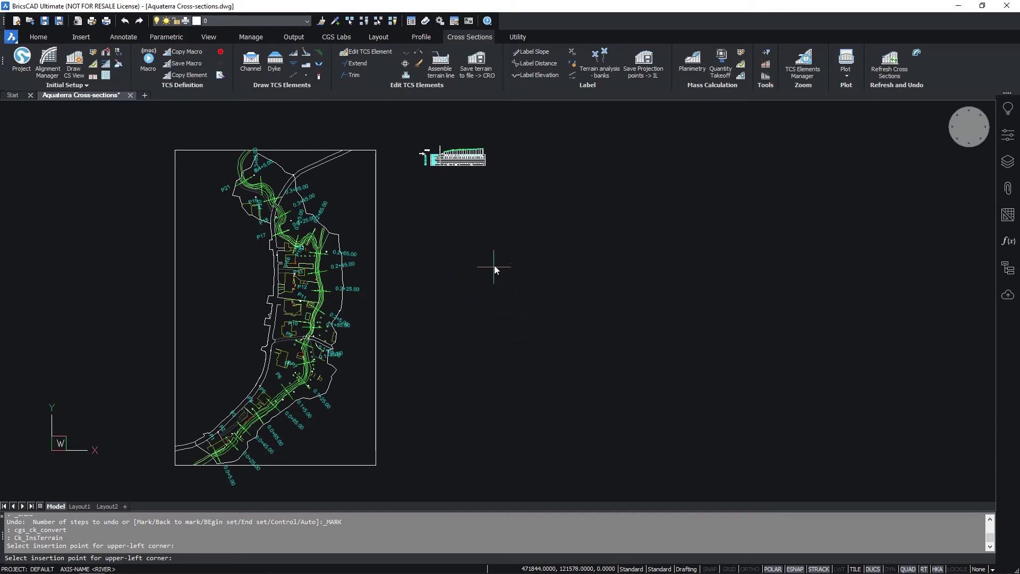
- Place the 21-section RIVER.0 cross-section grid at an upper-left insertion point beside the plan
{"action": "left_click", "coordinate": [493, 256]}
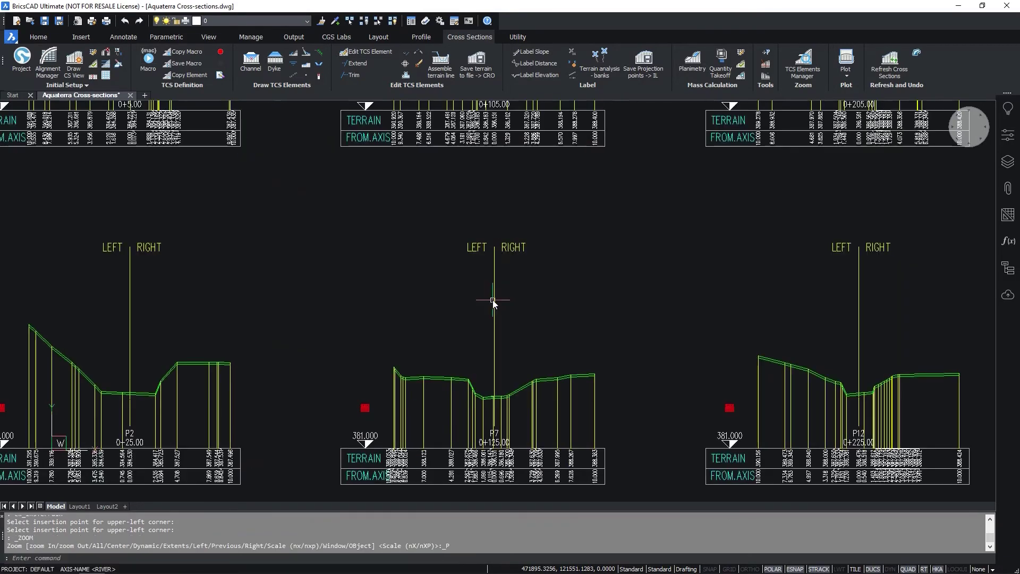
{"action": "scroll", "coordinate": [463, 318], "scroll_direction": "down", "scroll_amount": 3}
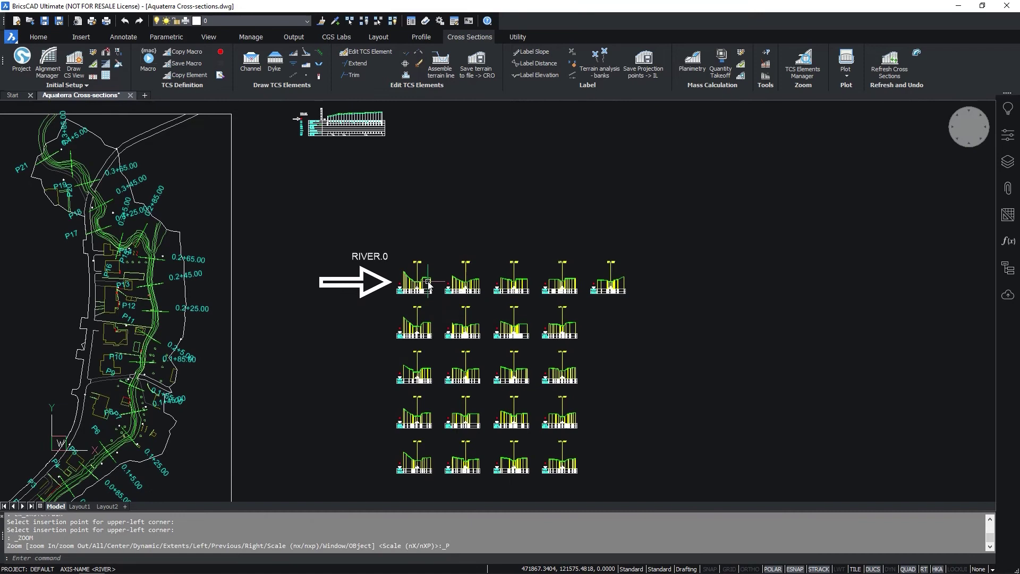
{"action": "scroll", "coordinate": [415, 282], "scroll_direction": "up", "scroll_amount": 5}
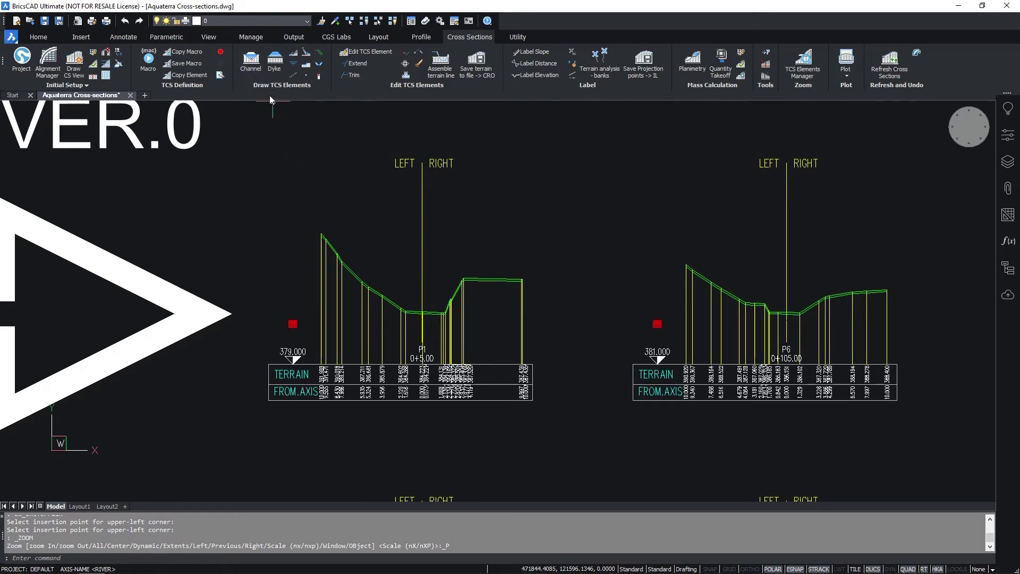
- Cut a 2 m wide, 2.0000 deep channel with 1.5000 bank slopes into sections P1–P21
{"action": "left_click", "coordinate": [251, 61]}
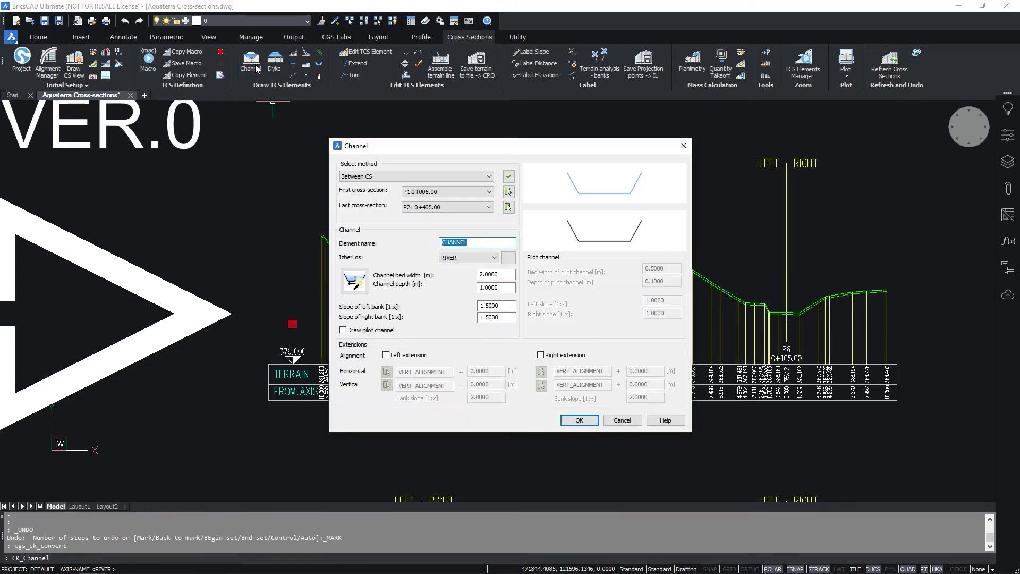
{"action": "left_click", "coordinate": [482, 288]}
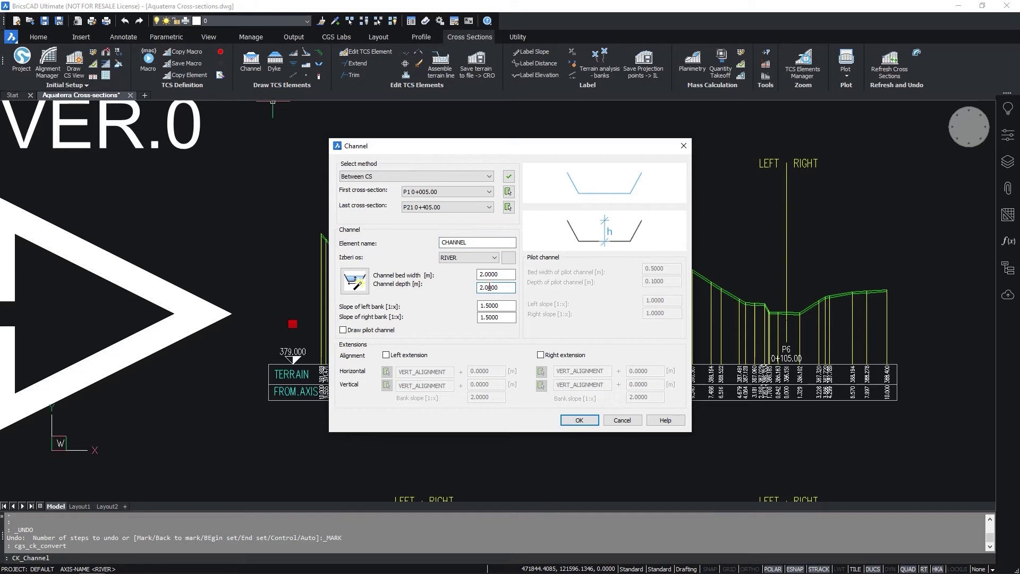
{"action": "left_click", "coordinate": [491, 305]}
{"action": "left_click", "coordinate": [491, 317]}
{"action": "left_click", "coordinate": [579, 419]}
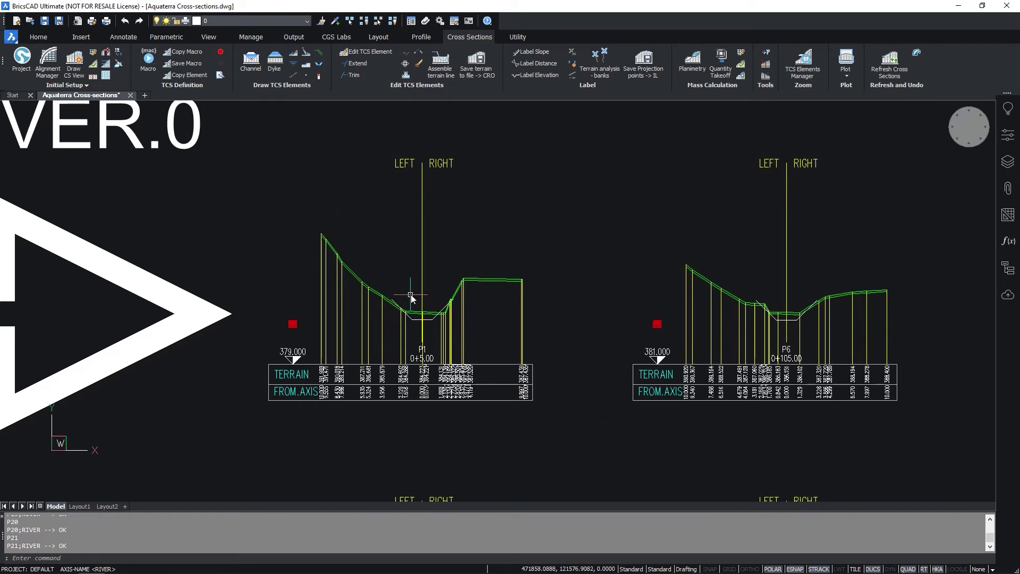
- Configure embankments drawn up to the terrain line, cut only, not stepped, with slope 1.5
{"action": "scroll", "coordinate": [411, 296], "scroll_direction": "up", "scroll_amount": 5}
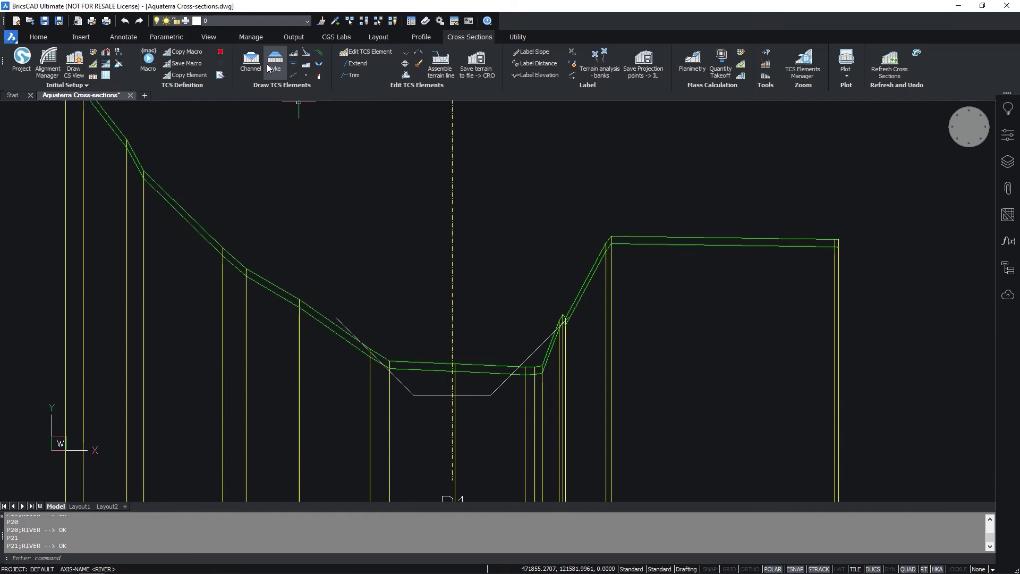
{"action": "left_click", "coordinate": [298, 54]}
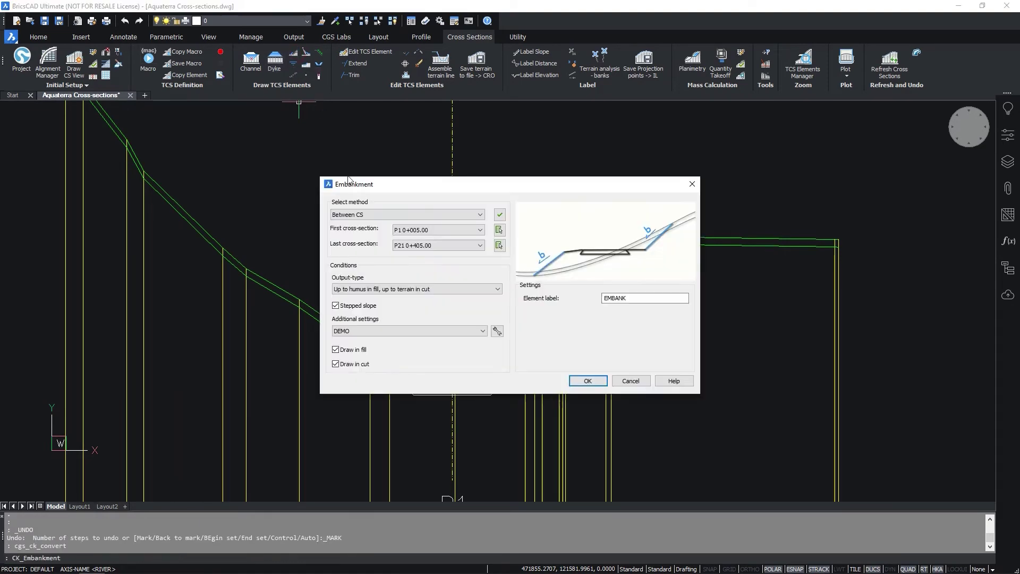
{"action": "left_click", "coordinate": [366, 289]}
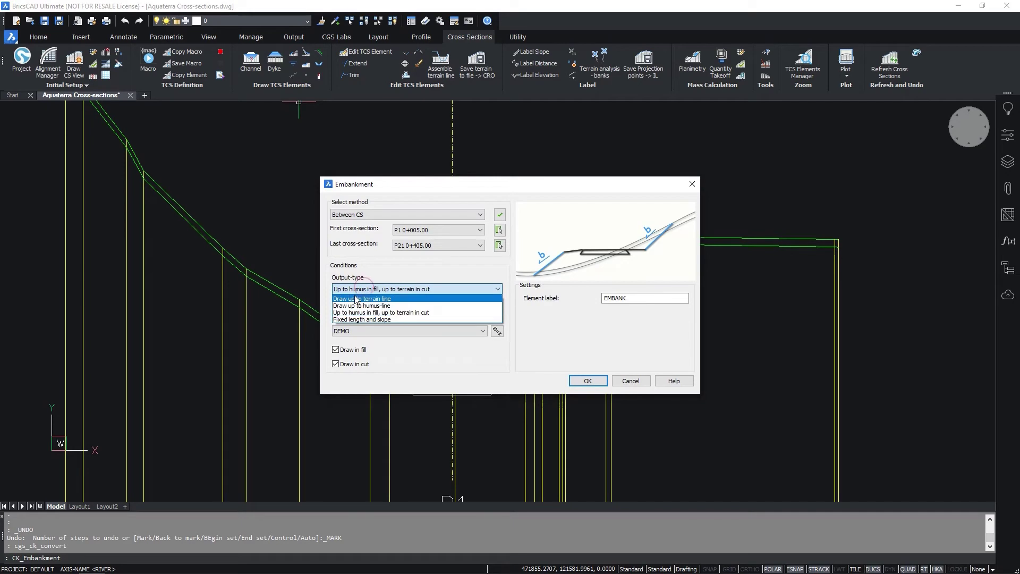
{"action": "left_click", "coordinate": [356, 300]}
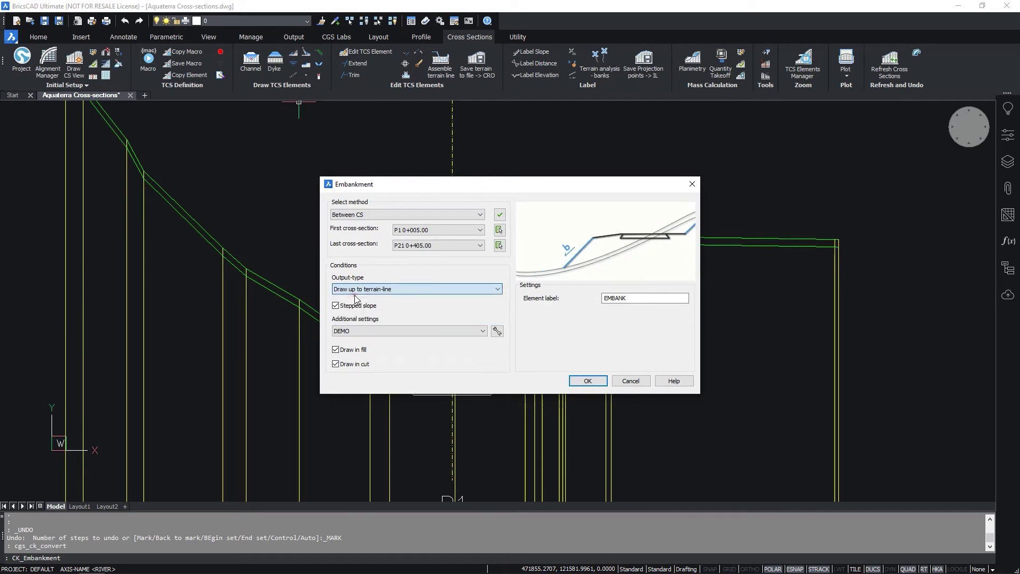
{"action": "left_click", "coordinate": [336, 351]}
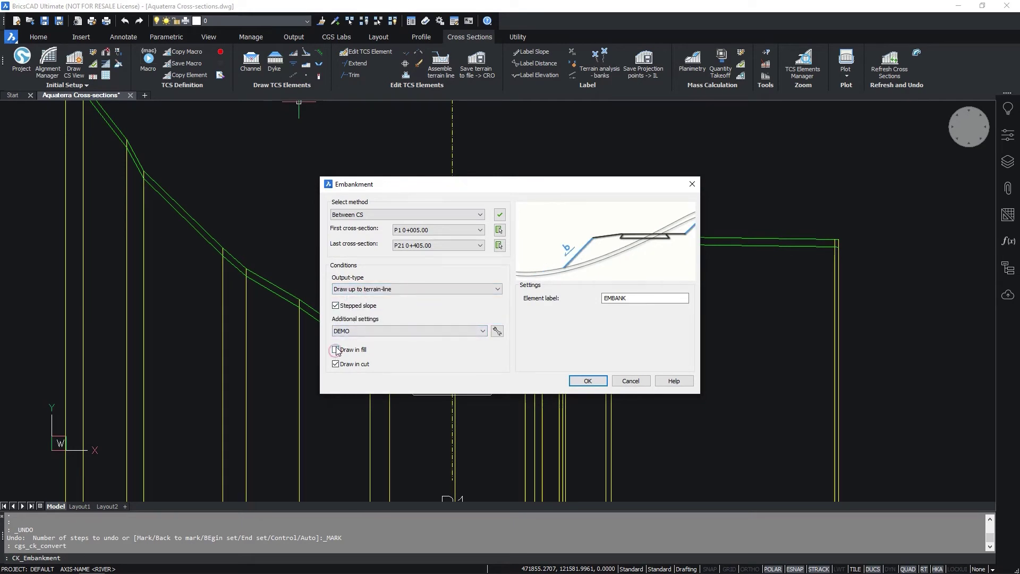
{"action": "left_click", "coordinate": [336, 306]}
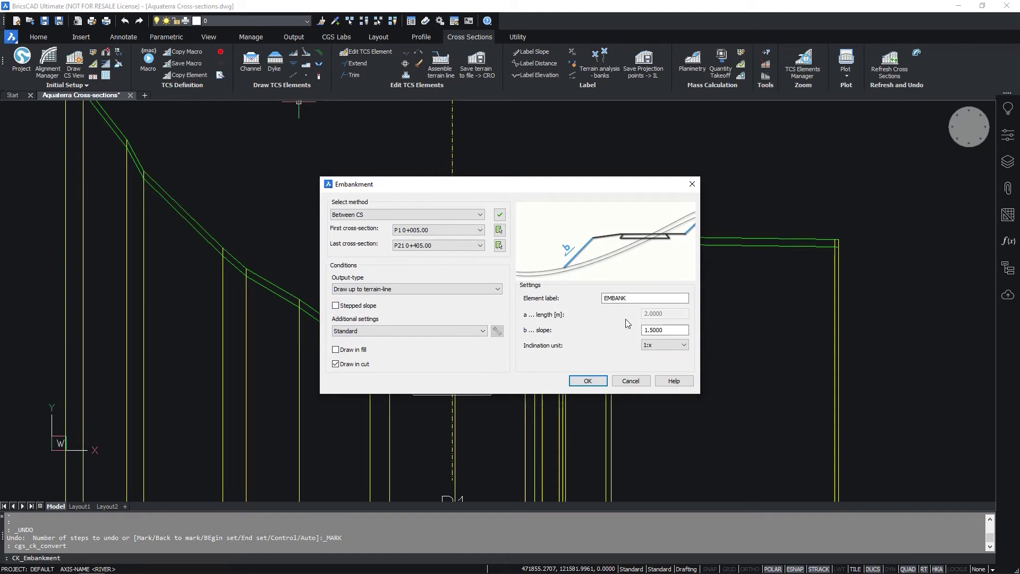
{"action": "left_click", "coordinate": [653, 331]}
{"action": "left_click", "coordinate": [588, 381]}
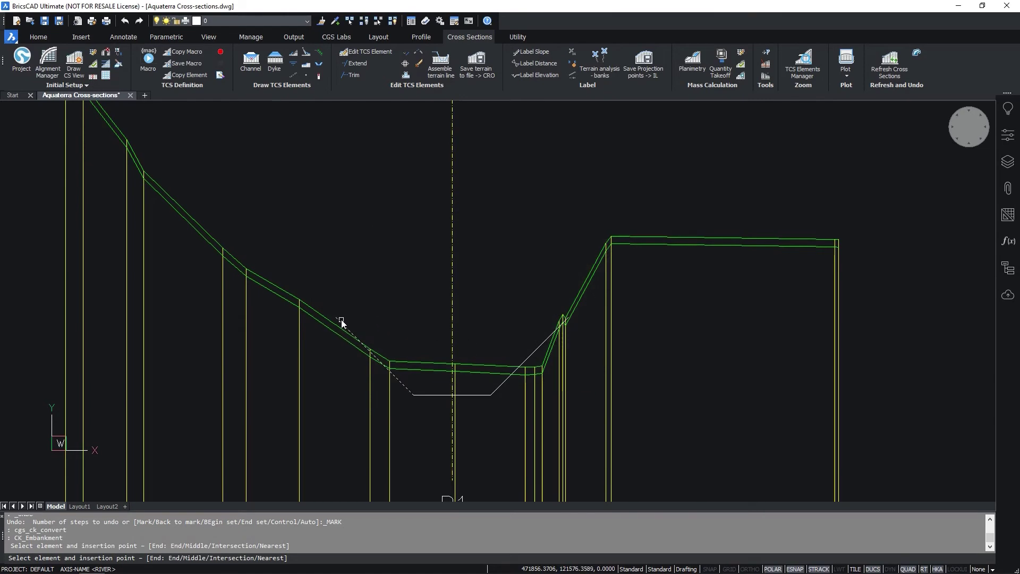
- Pick the channel bank for the embankment, inspect the embankment line, then cancel the selection
{"action": "left_click", "coordinate": [341, 321]}
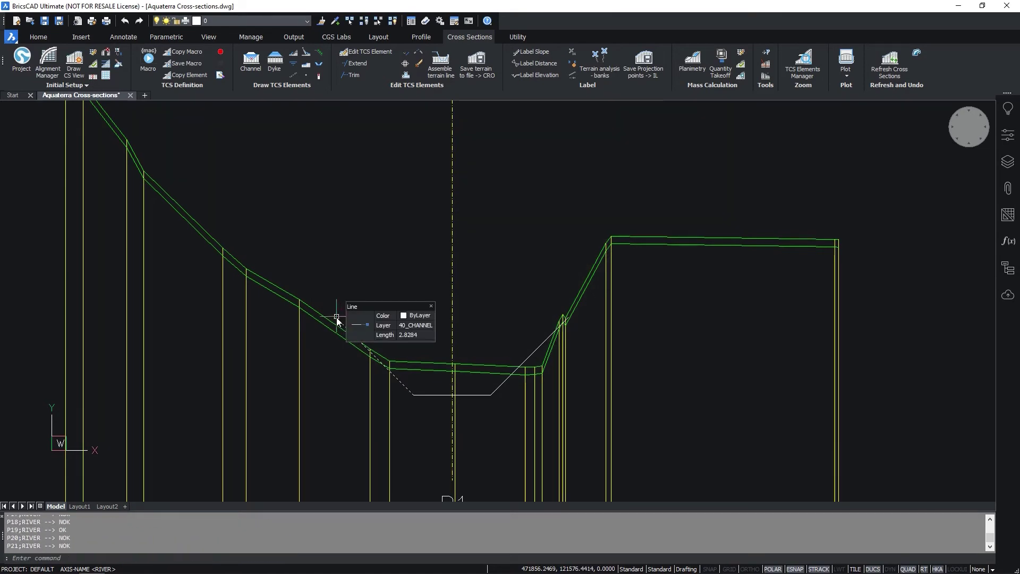
{"action": "scroll", "coordinate": [336, 320], "scroll_direction": "down", "scroll_amount": 10}
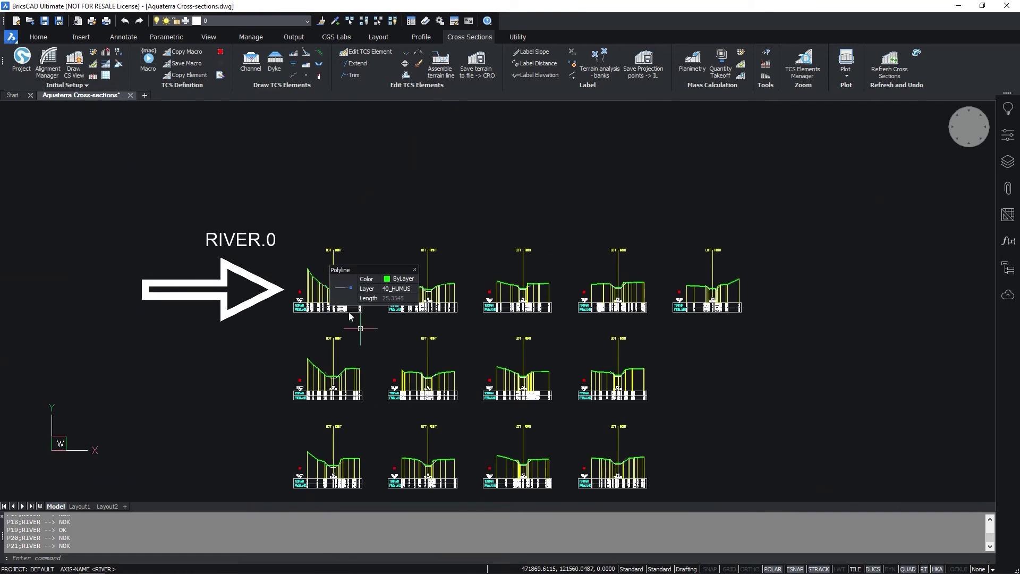
{"action": "scroll", "coordinate": [351, 319], "scroll_direction": "up", "scroll_amount": 10}
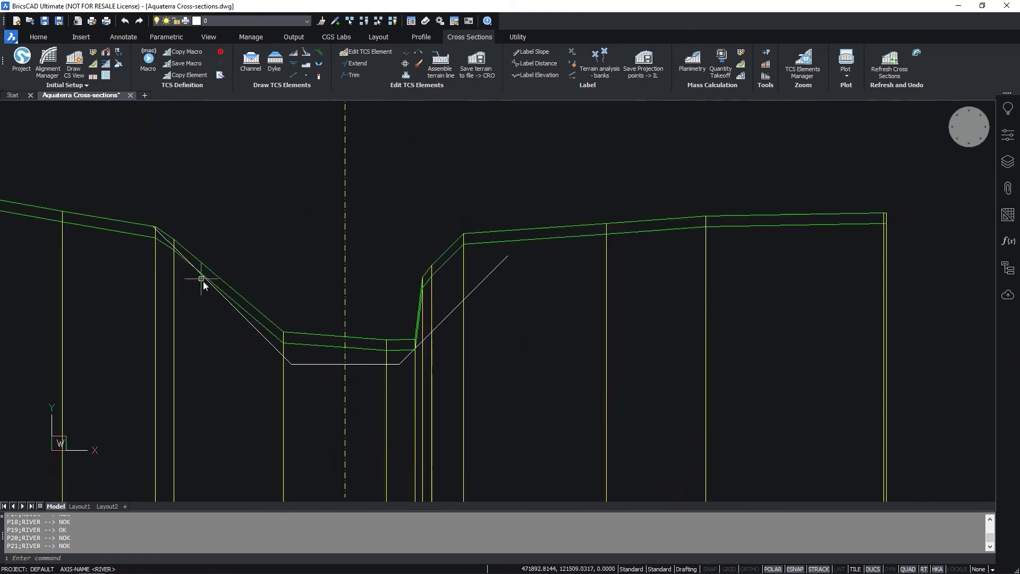
{"action": "mouse_move", "coordinate": [165, 242]}
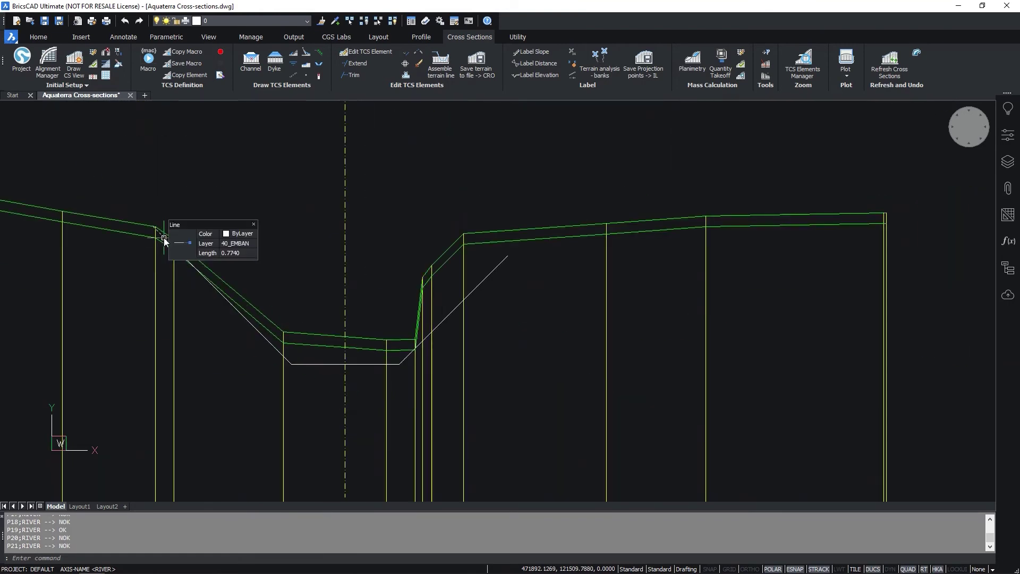
{"action": "left_click", "coordinate": [165, 242]}
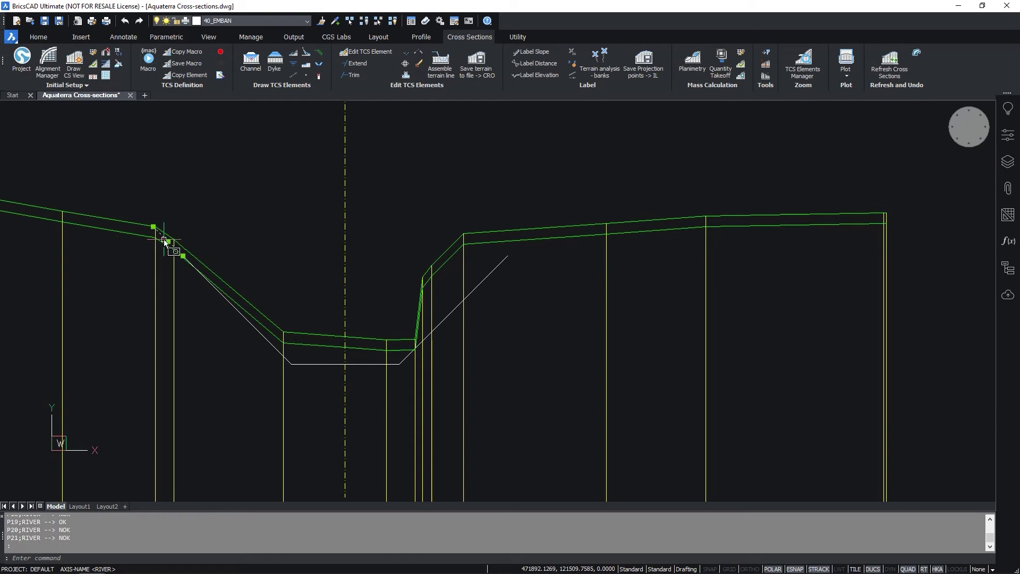
{"action": "left_click", "coordinate": [299, 286]}
{"action": "left_click", "coordinate": [284, 295]}
{"action": "key", "text": "Escape"}
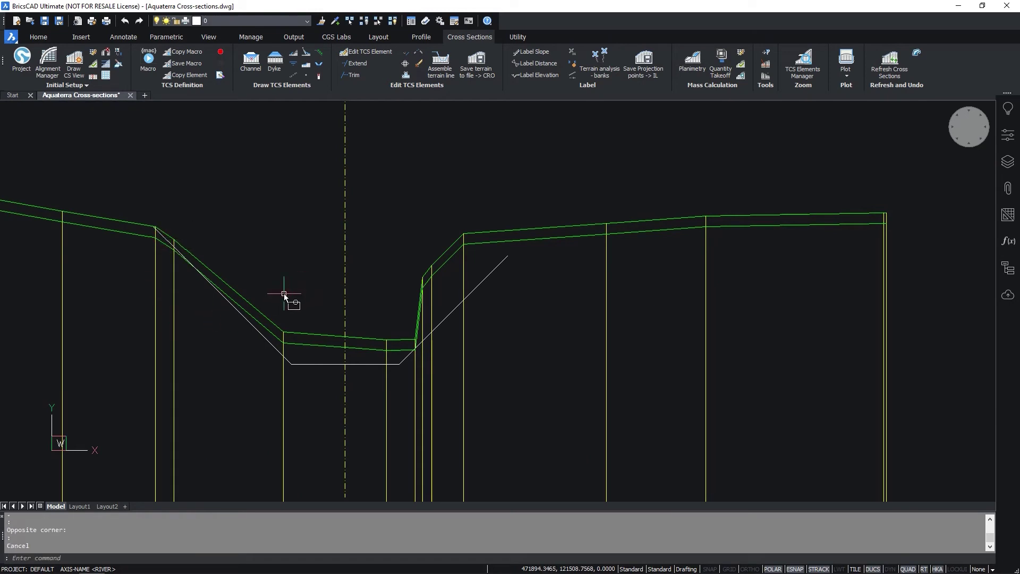
- Rerun Embankment between P1 and P21 up to the terrain line and view the whole grid
{"action": "key", "text": "Return"}
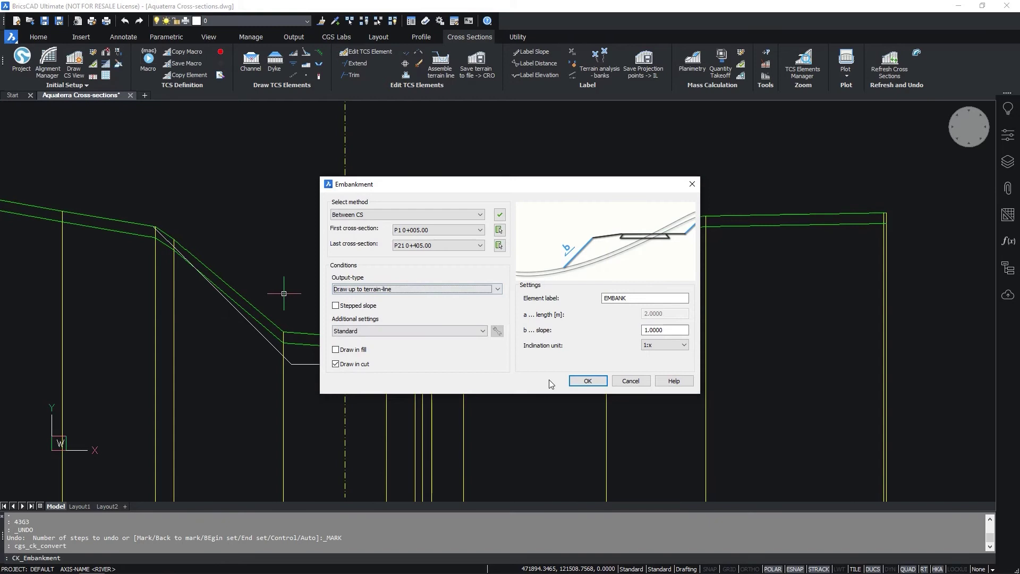
{"action": "left_click", "coordinate": [587, 381]}
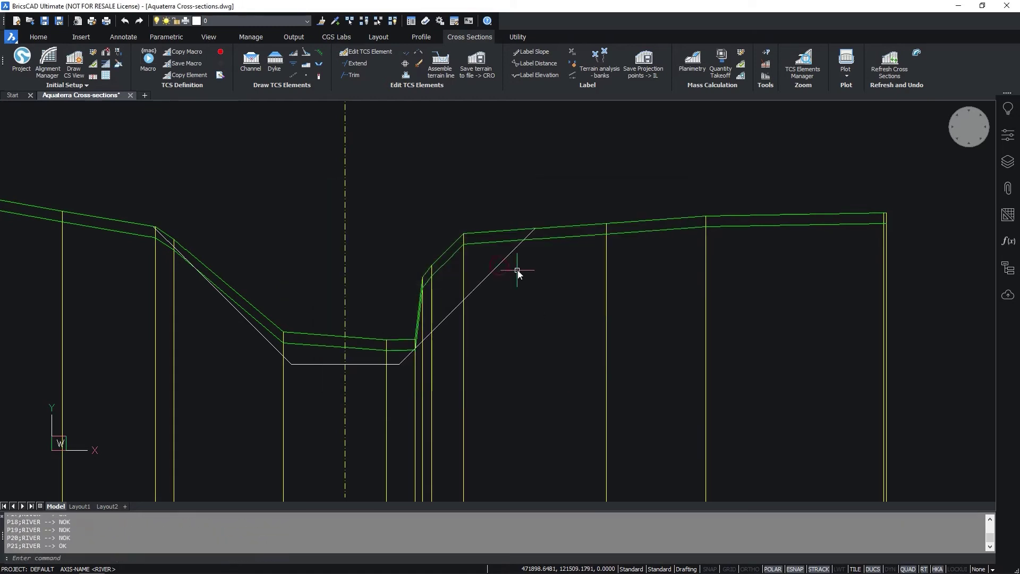
{"action": "scroll", "coordinate": [340, 197], "scroll_direction": "down", "scroll_amount": 10}
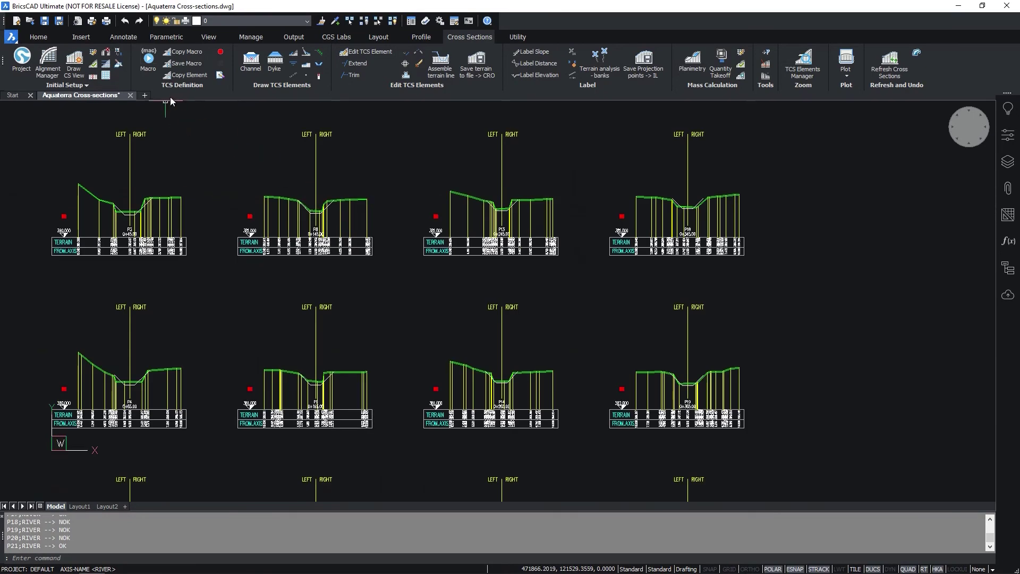
- Add a dyke with 4.0000 m crown width and 3.0000 slope on the left channel bank at P18
{"action": "left_click", "coordinate": [270, 72]}
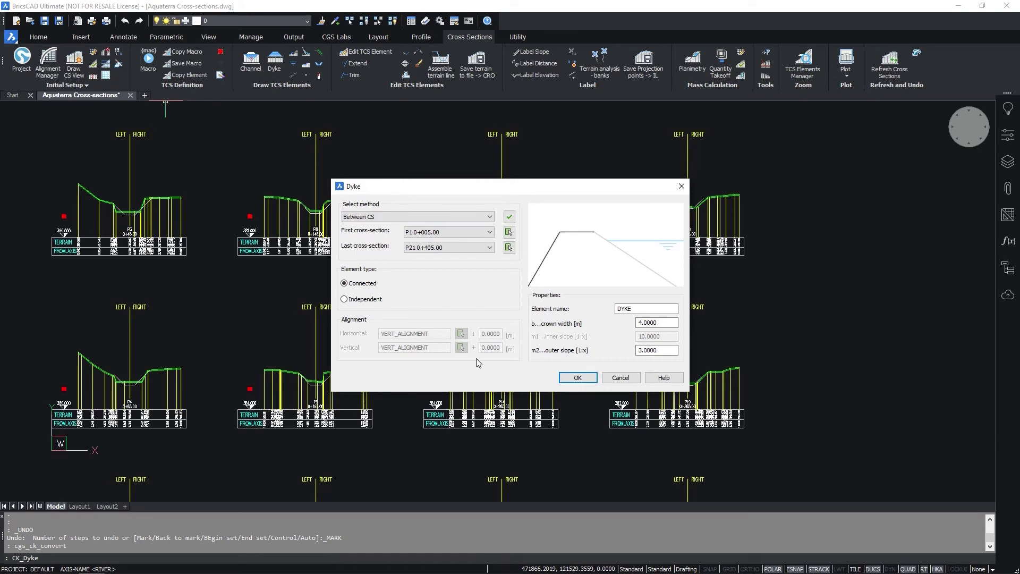
{"action": "left_click", "coordinate": [563, 378]}
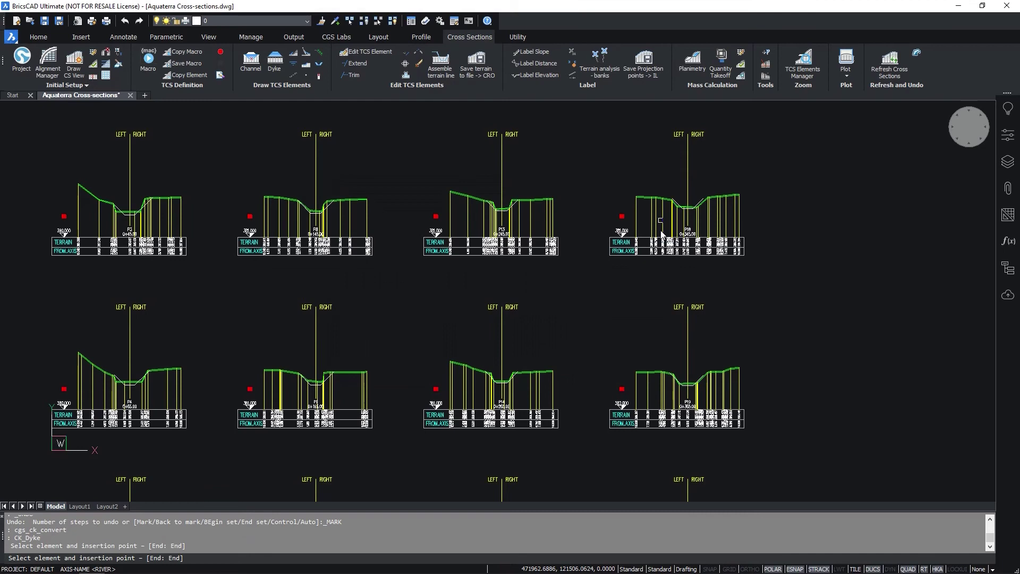
{"action": "scroll", "coordinate": [662, 233], "scroll_direction": "up", "scroll_amount": 8}
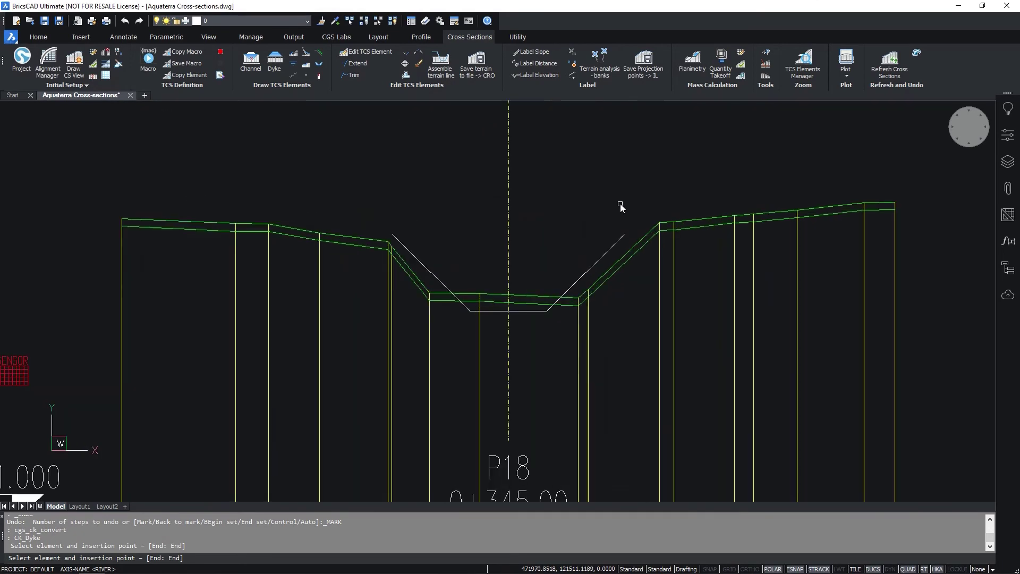
{"action": "left_click", "coordinate": [399, 241]}
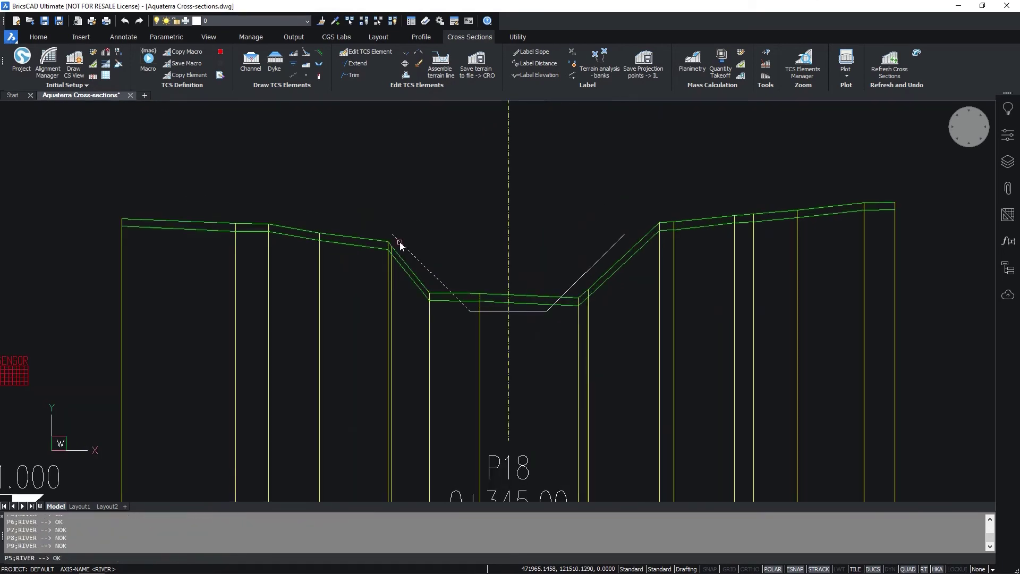
- Add the same dyke to the right channel bank and zoom out to review all sections
{"action": "key", "text": "Return"}
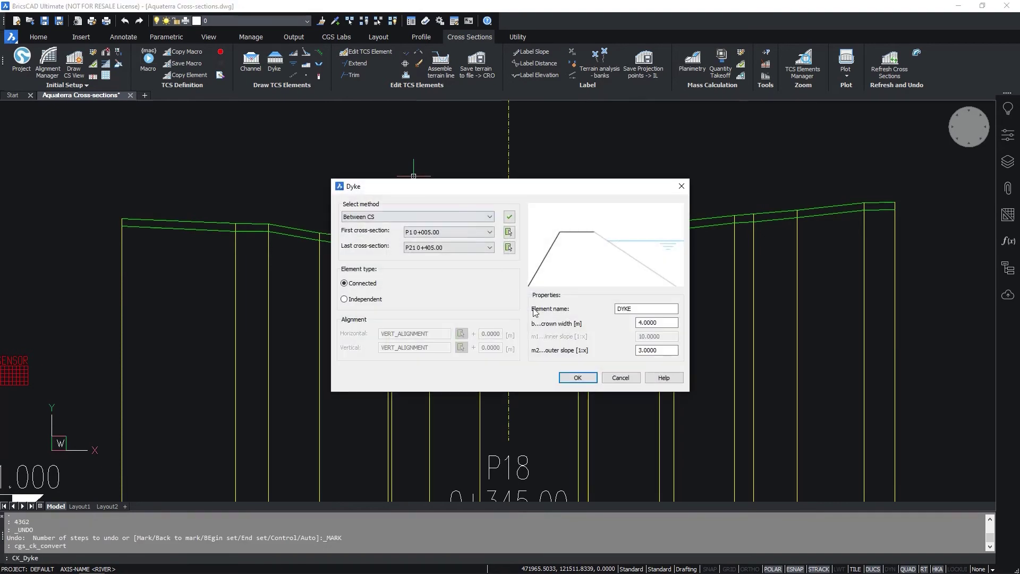
{"action": "left_click", "coordinate": [574, 374]}
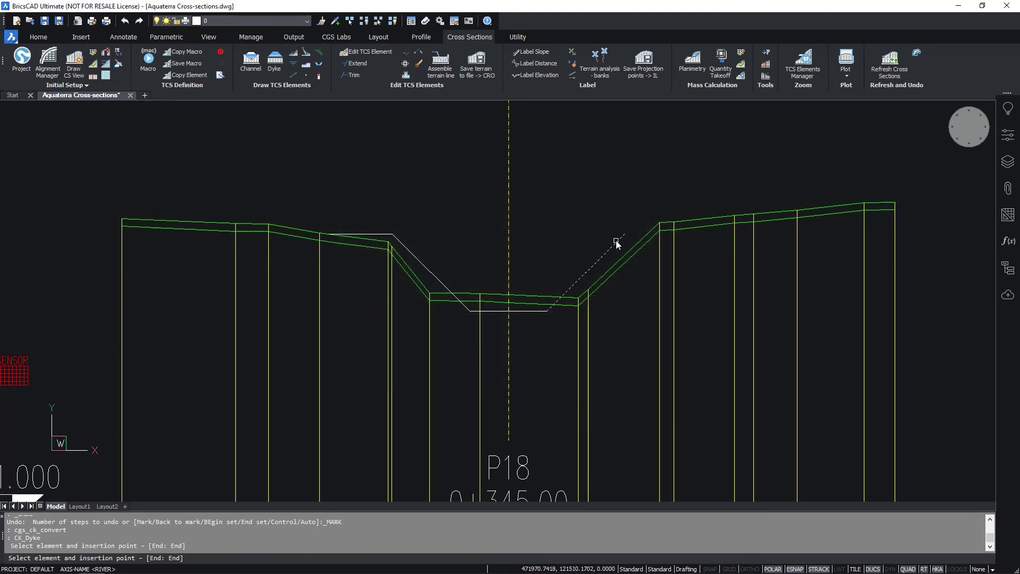
{"action": "scroll", "coordinate": [553, 212], "scroll_direction": "down", "scroll_amount": 4}
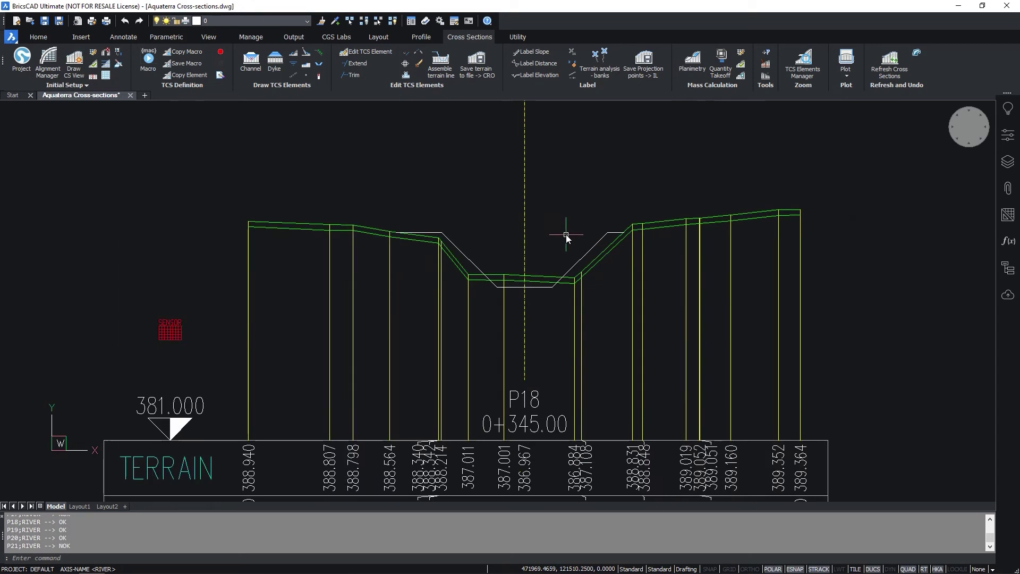
{"action": "scroll", "coordinate": [565, 223], "scroll_direction": "down", "scroll_amount": 2}
{"action": "scroll", "coordinate": [565, 224], "scroll_direction": "down", "scroll_amount": 1}
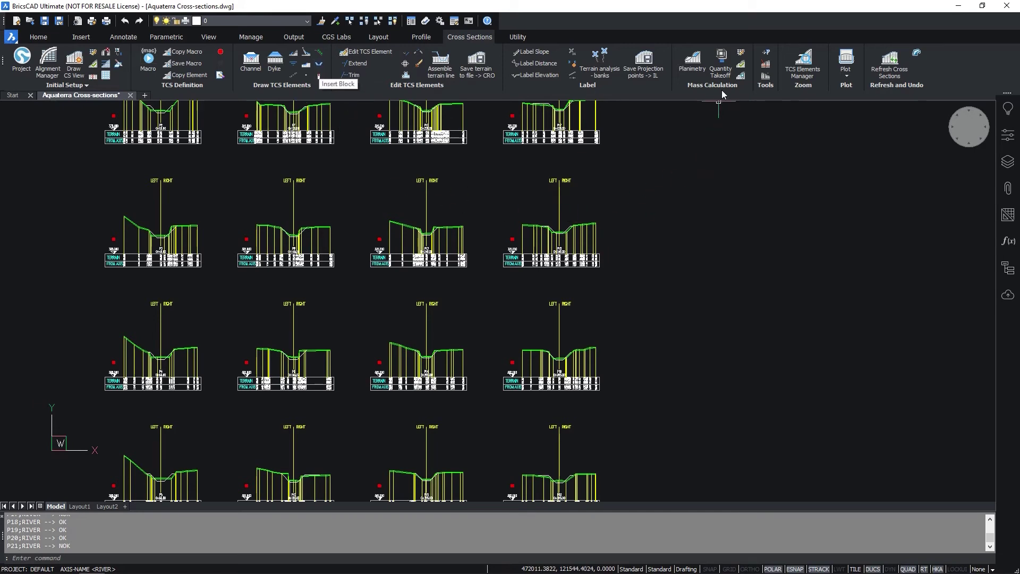
- Add a new quantity named Concrete with solid hatch coloured Blue and confirm the list
{"action": "left_click", "coordinate": [739, 54]}
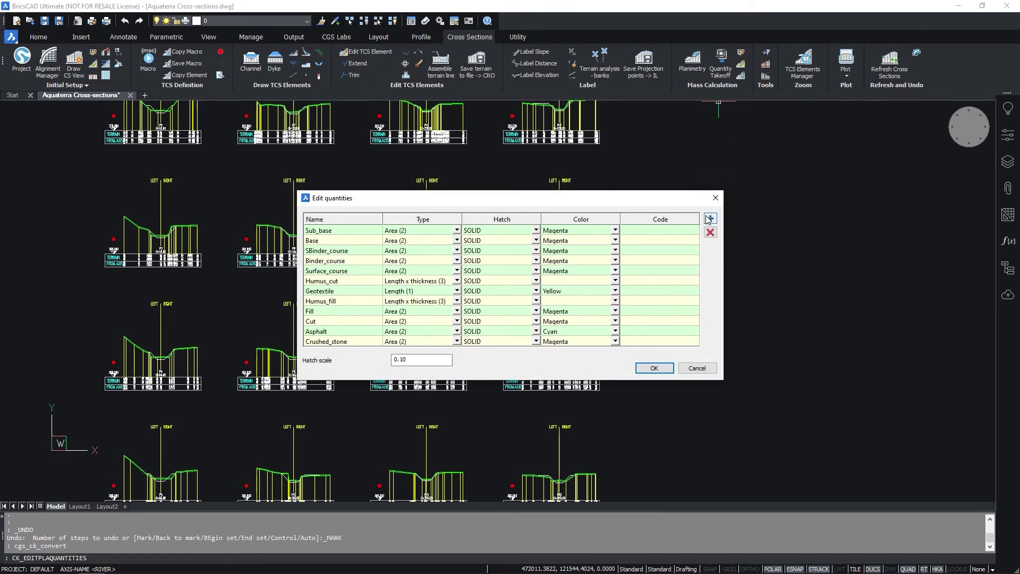
{"action": "left_click", "coordinate": [708, 219]}
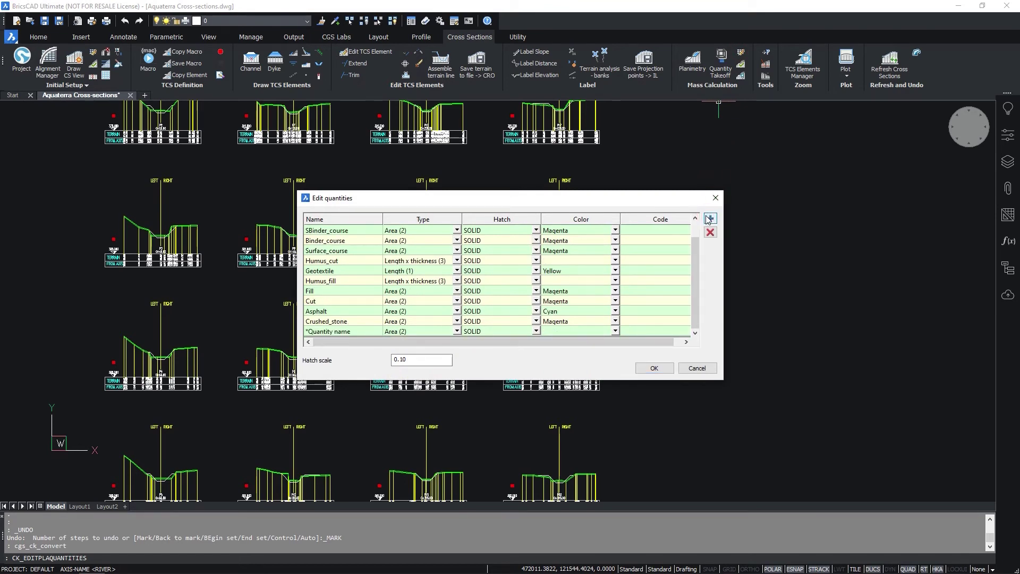
{"action": "left_click", "coordinate": [345, 333]}
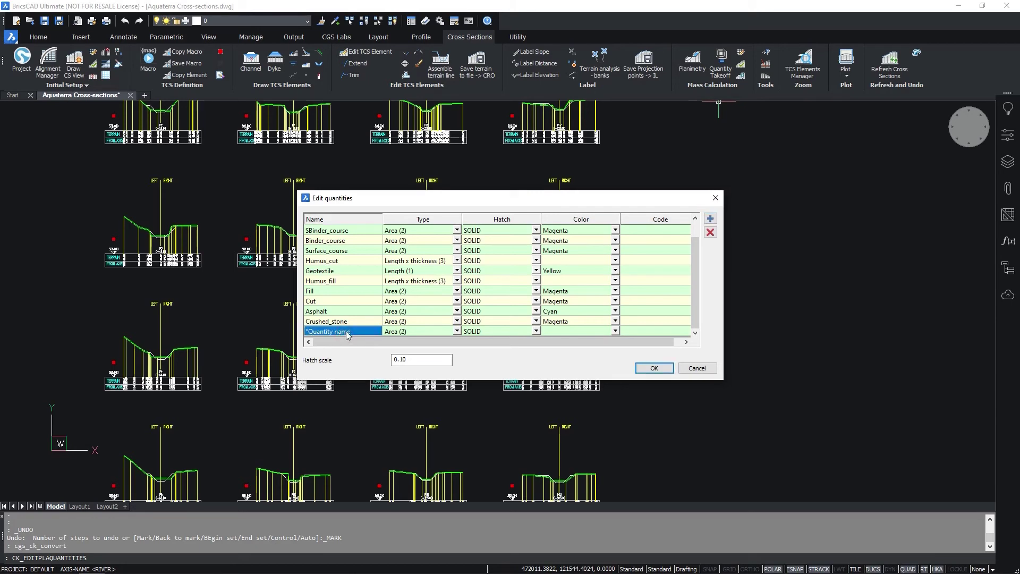
{"action": "type", "text": "Concrete"}
{"action": "left_click", "coordinate": [410, 333]}
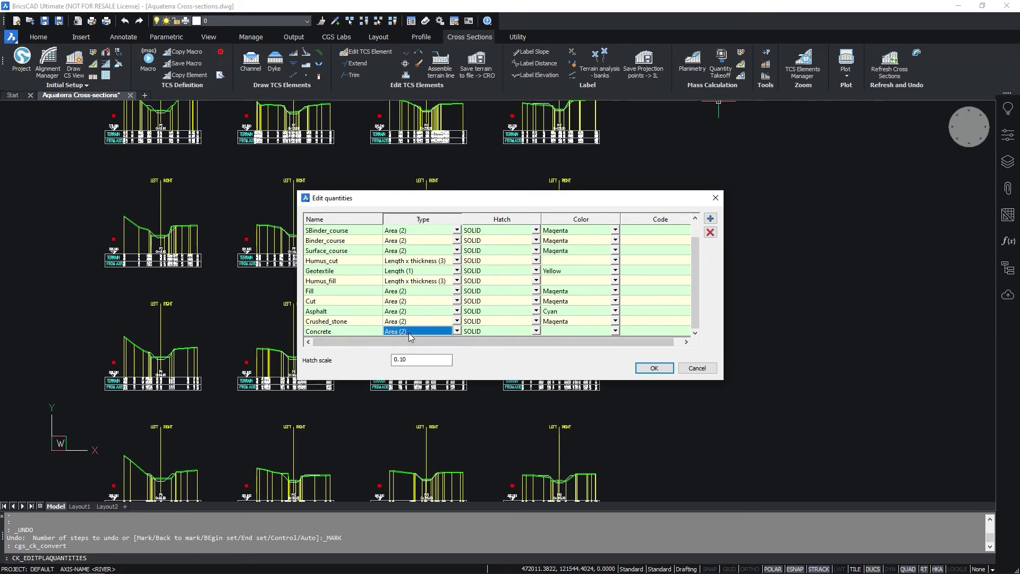
{"action": "left_click", "coordinate": [483, 332]}
{"action": "left_click", "coordinate": [559, 333]}
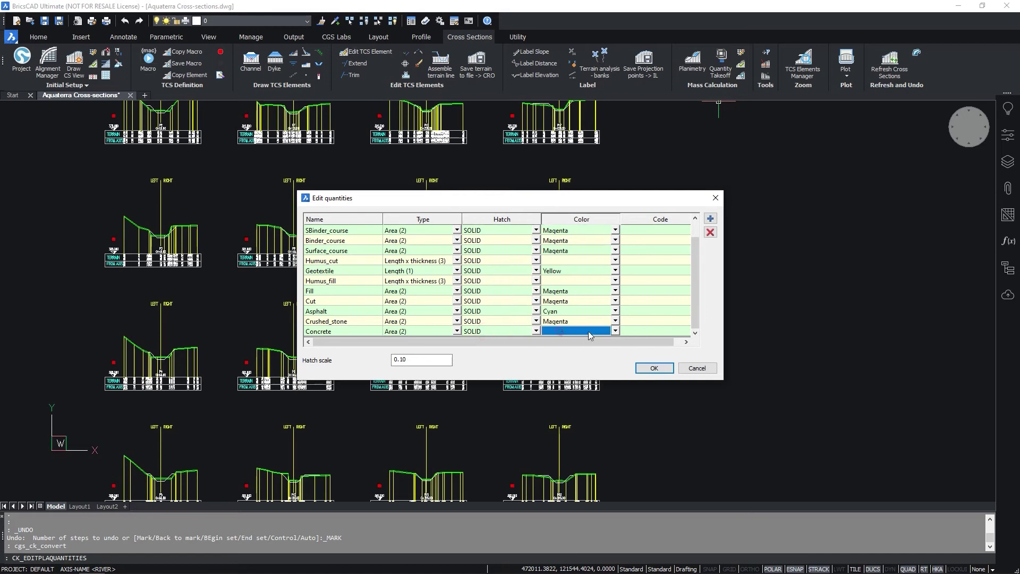
{"action": "left_click", "coordinate": [615, 331]}
{"action": "left_click", "coordinate": [555, 379]}
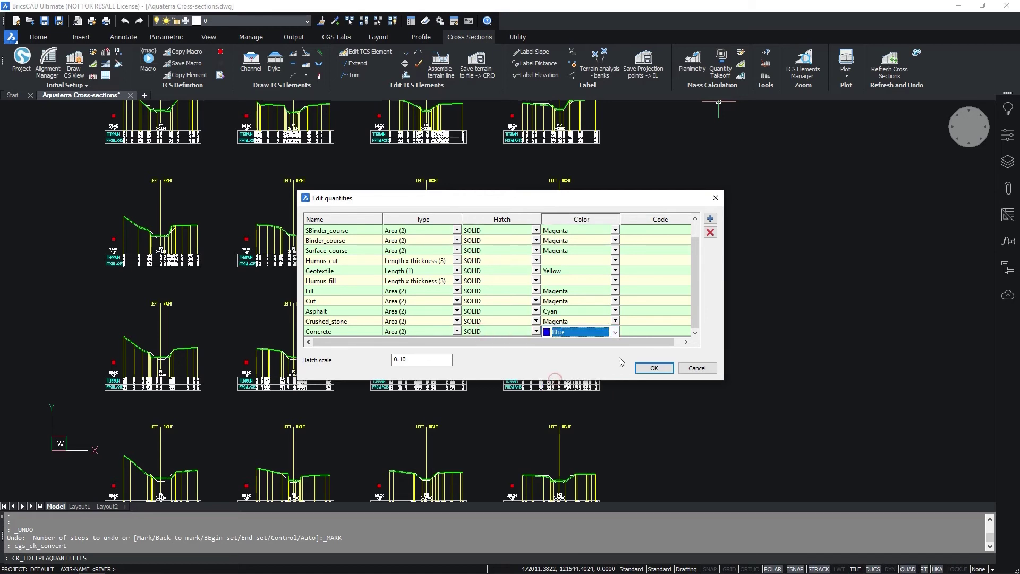
{"action": "left_click", "coordinate": [653, 368]}
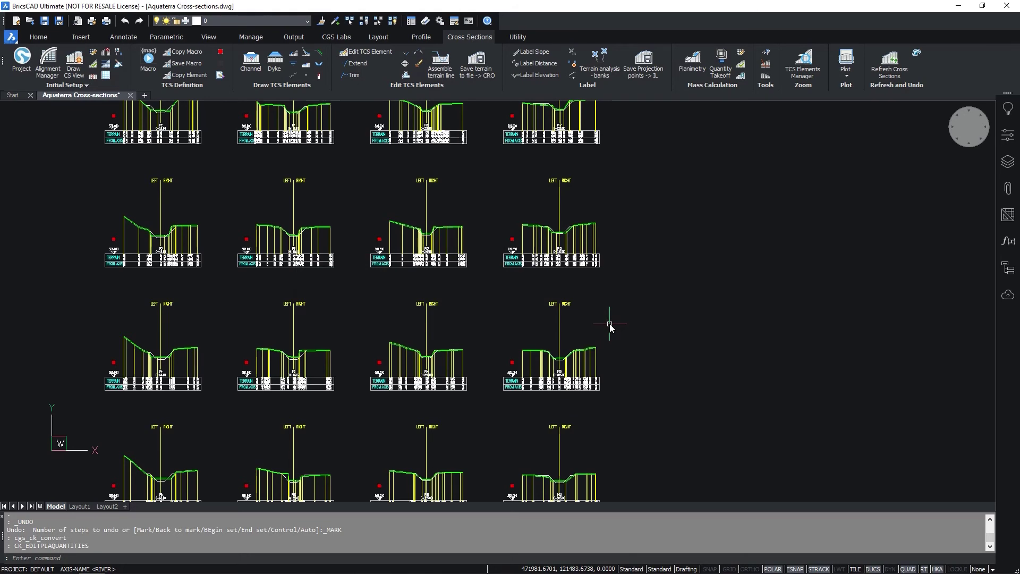
- Draw a 0.2-thick Concrete channel lining across sections P1 to P21
{"action": "scroll", "coordinate": [604, 329], "scroll_direction": "down", "scroll_amount": 5}
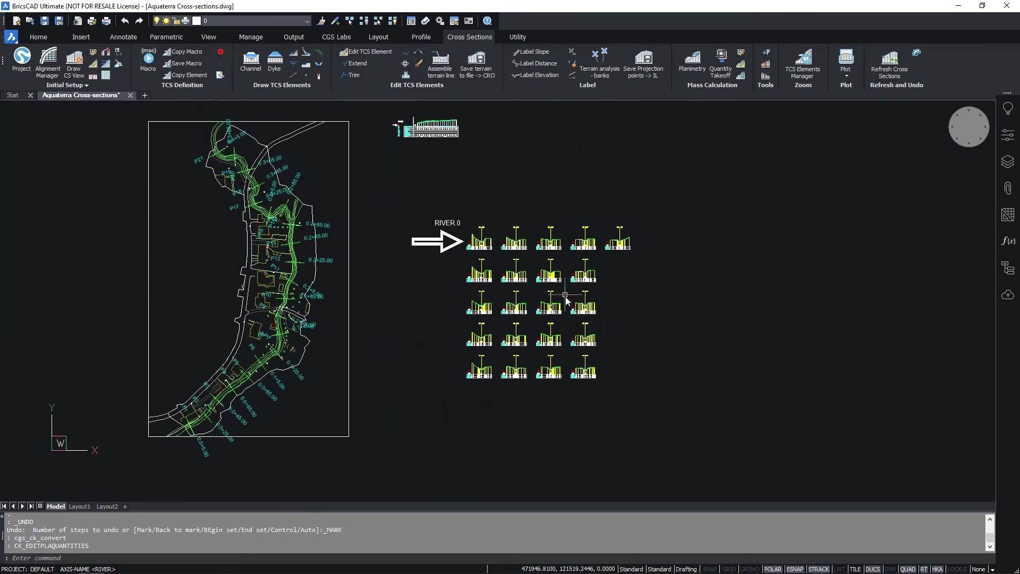
{"action": "scroll", "coordinate": [481, 239], "scroll_direction": "up", "scroll_amount": 6}
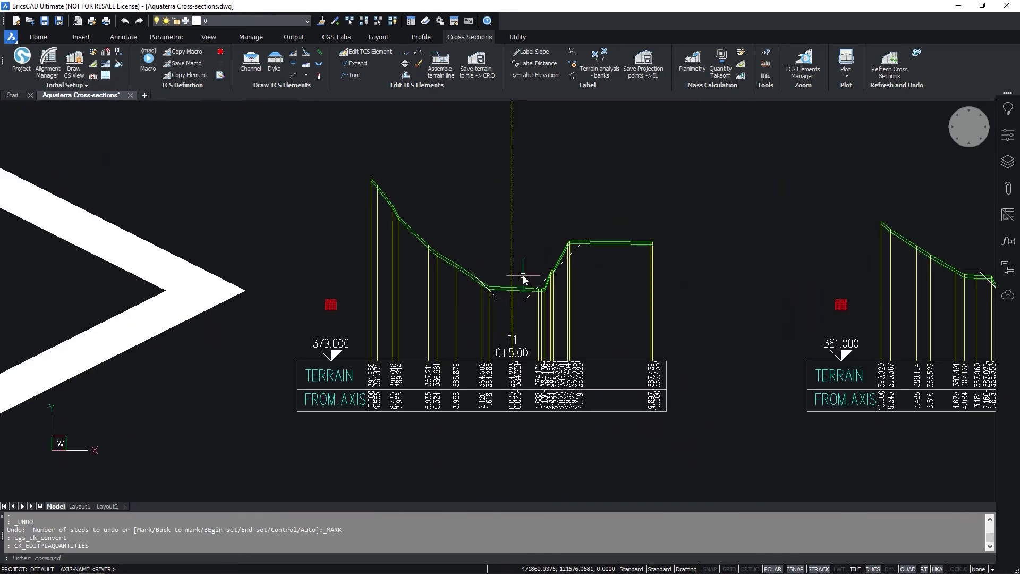
{"action": "left_click", "coordinate": [318, 64]}
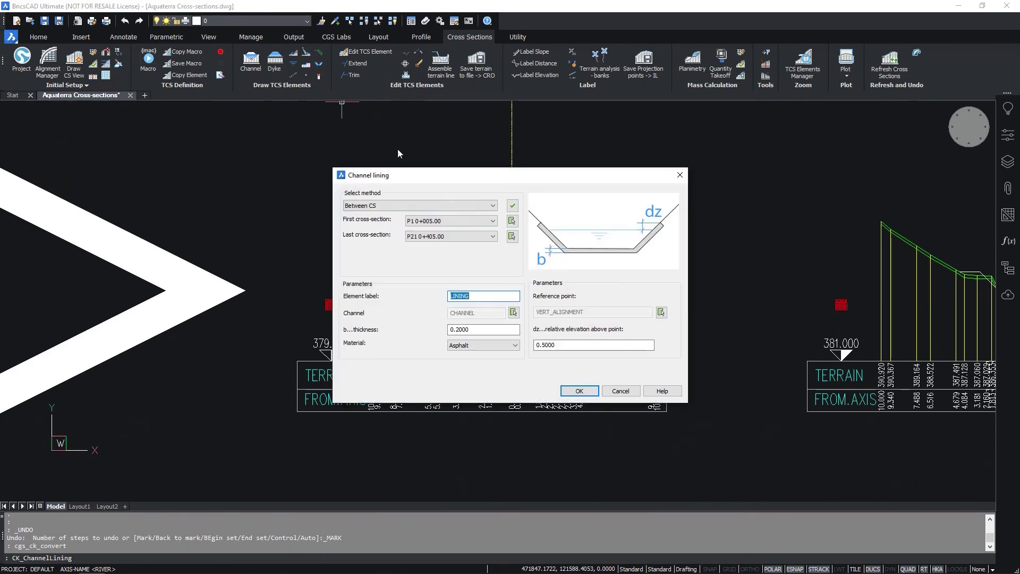
{"action": "left_click", "coordinate": [484, 347]}
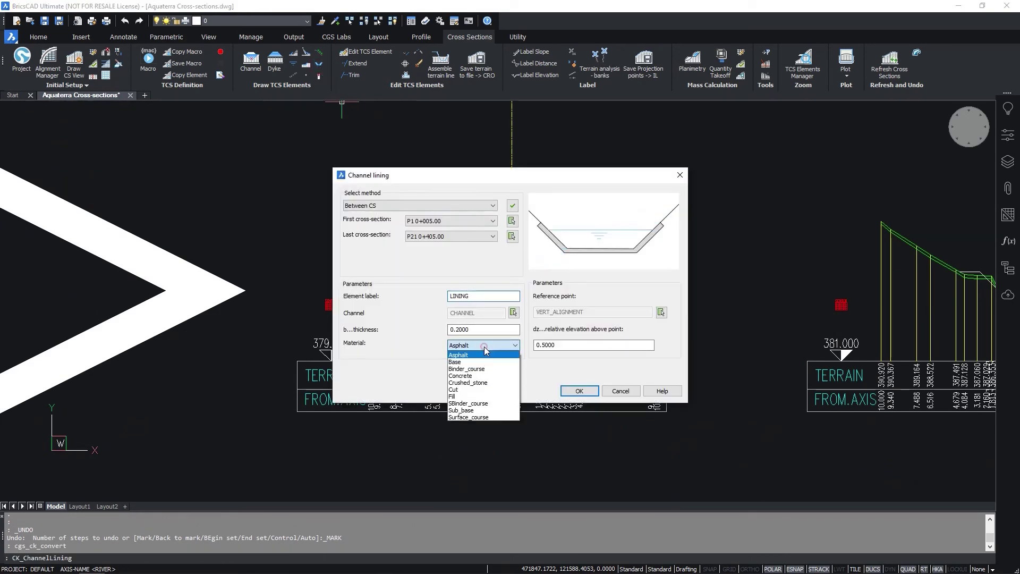
{"action": "left_click", "coordinate": [476, 376]}
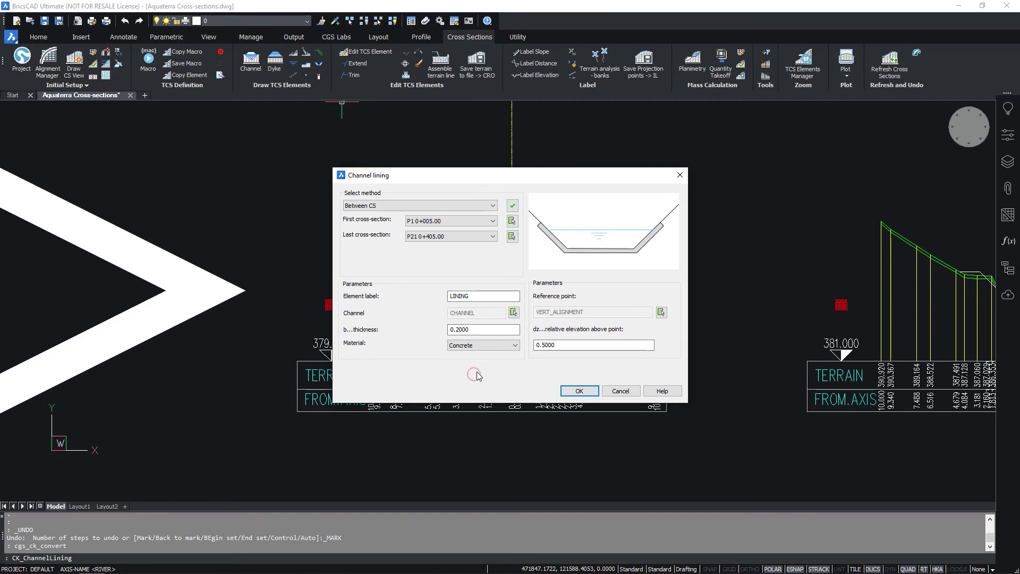
{"action": "left_click", "coordinate": [580, 392]}
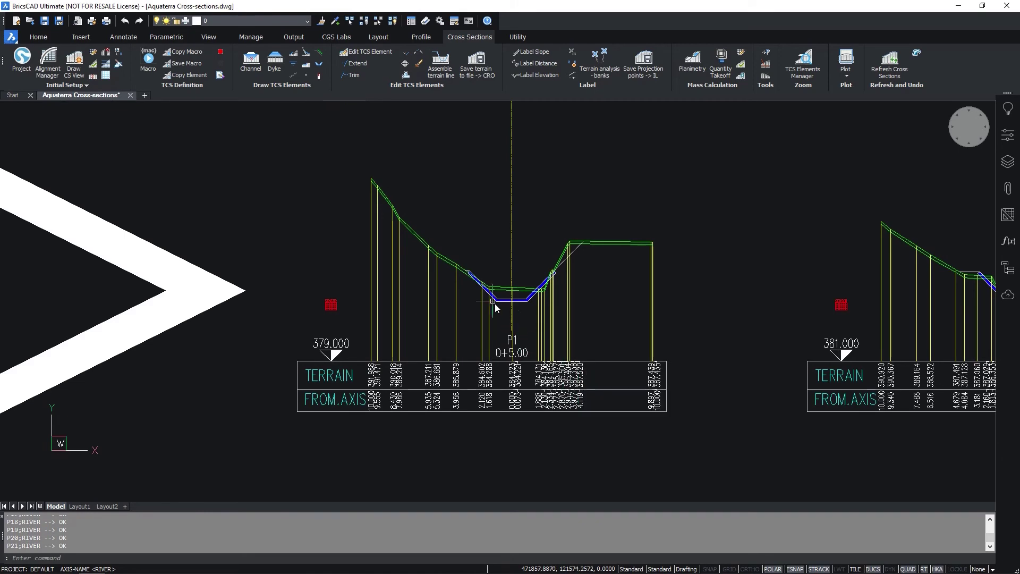
- Change the right embankment EMBANK_1_R slope to 1.5 and apply it to sections P1–P21
{"action": "left_click", "coordinate": [375, 53]}
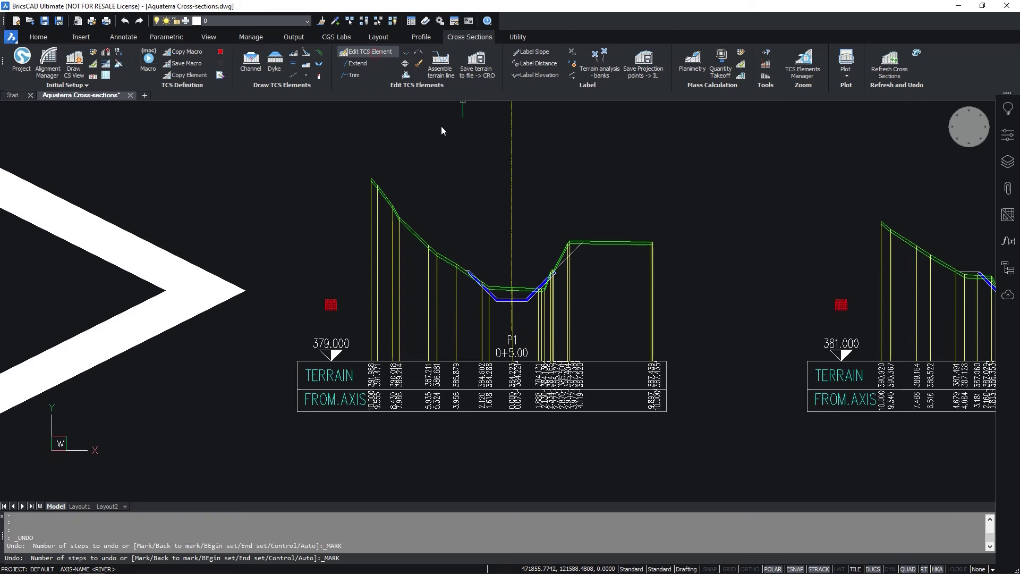
{"action": "left_click", "coordinate": [574, 251]}
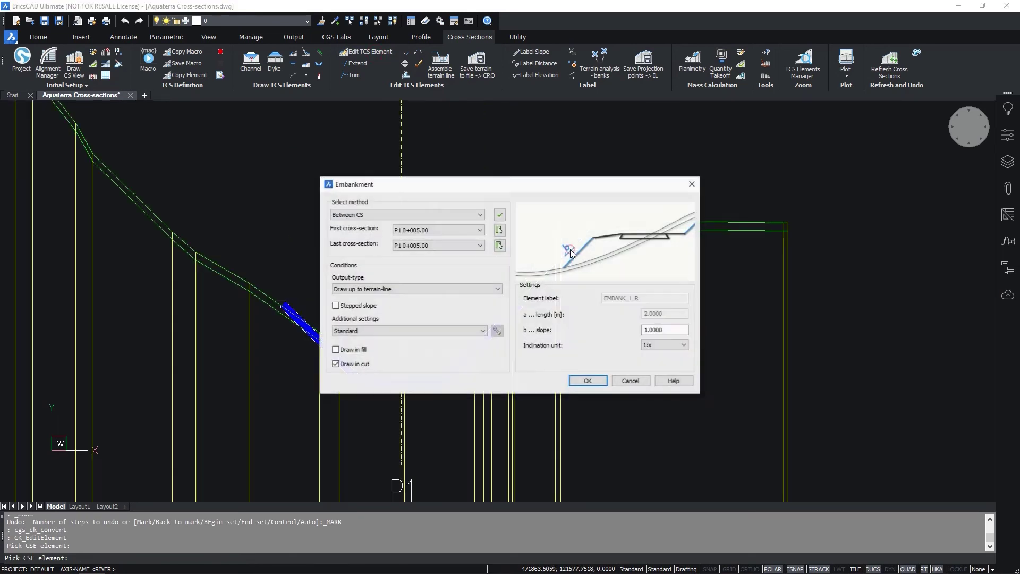
{"action": "left_click", "coordinate": [655, 331]}
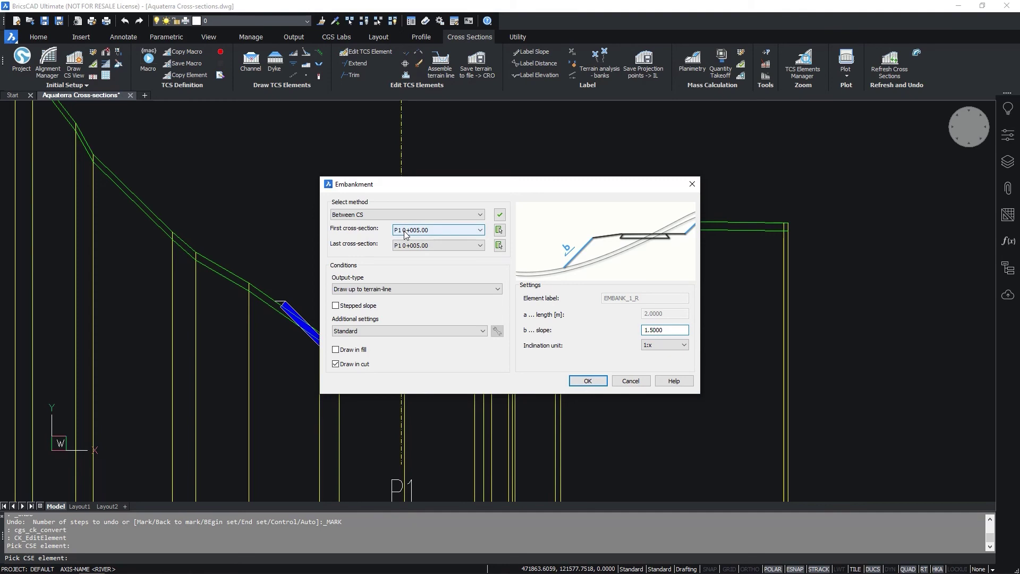
{"action": "left_click", "coordinate": [499, 216]}
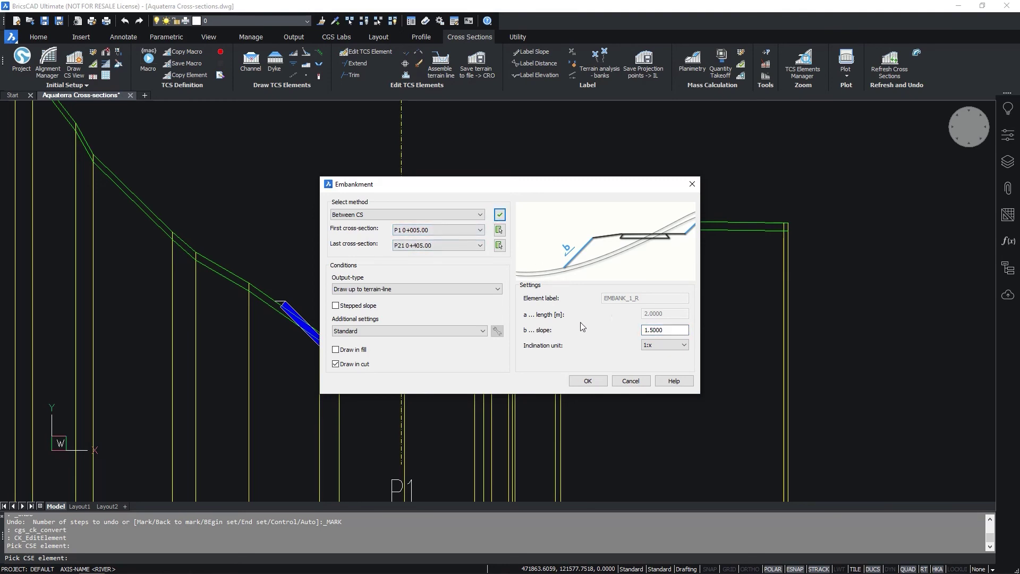
{"action": "left_click", "coordinate": [588, 381]}
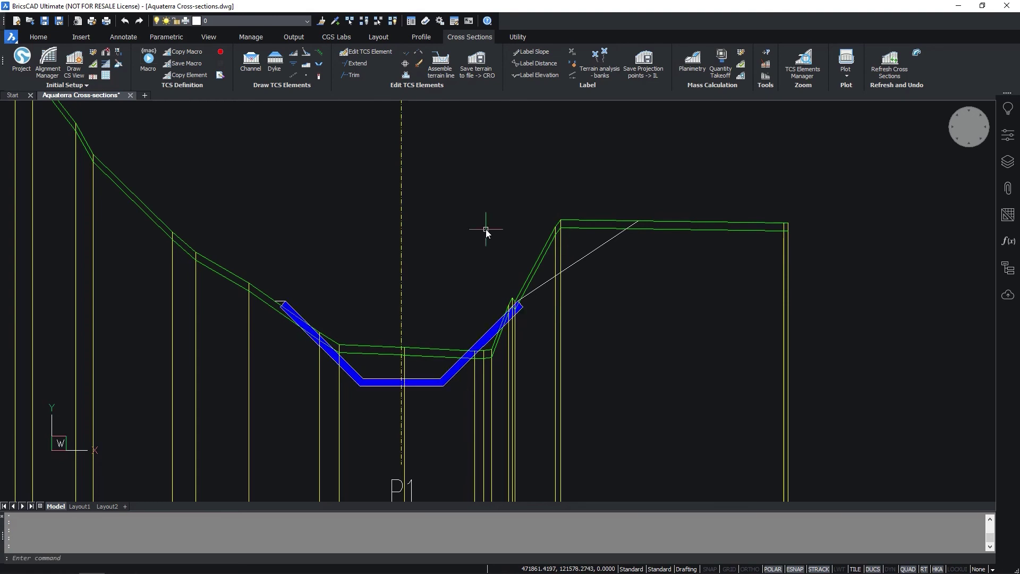
{"action": "scroll", "coordinate": [451, 212], "scroll_direction": "down", "scroll_amount": 8}
- Edit the left embankment picked at P8 to a 1.5 slope, applied to sections P1–P21
{"action": "scroll", "coordinate": [437, 212], "scroll_direction": "down", "scroll_amount": 6}
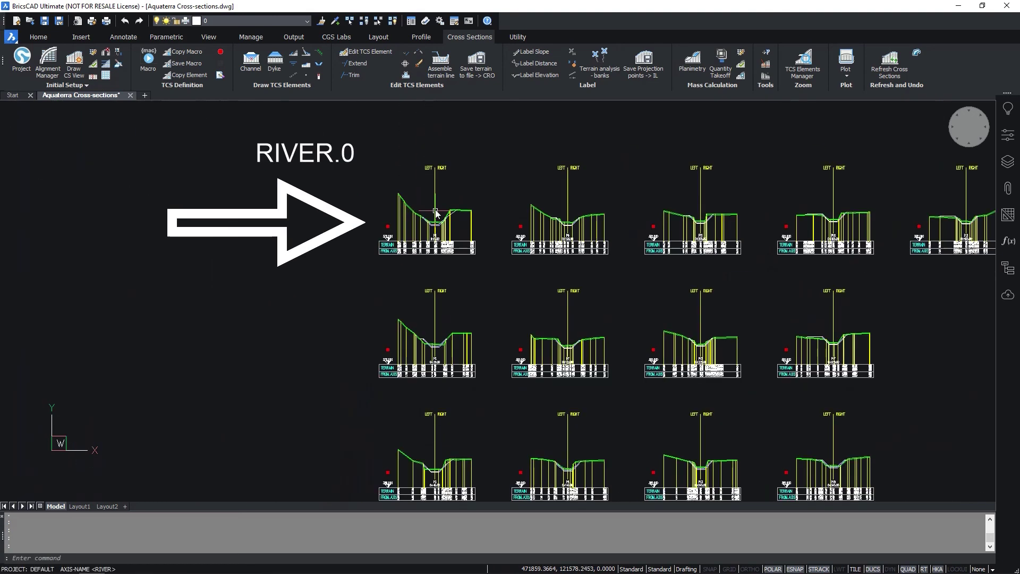
{"action": "scroll", "coordinate": [499, 321], "scroll_direction": "up", "scroll_amount": 14}
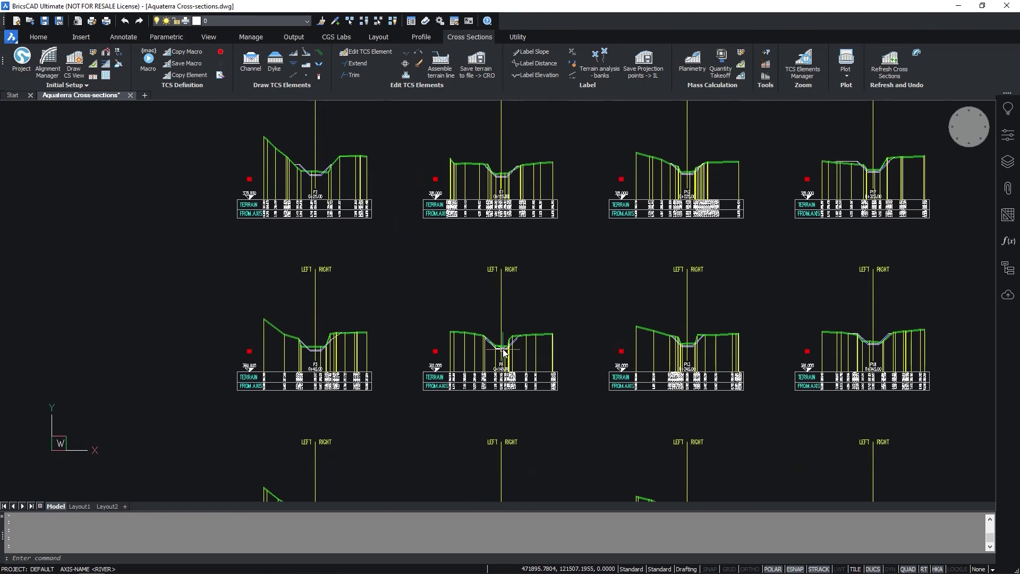
{"action": "key", "text": "Return"}
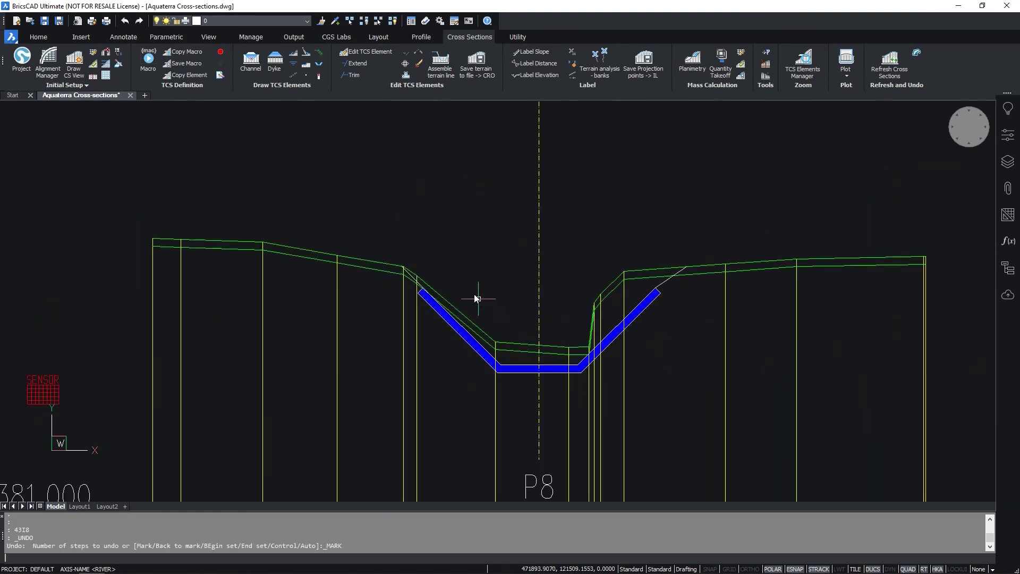
{"action": "left_click", "coordinate": [413, 276]}
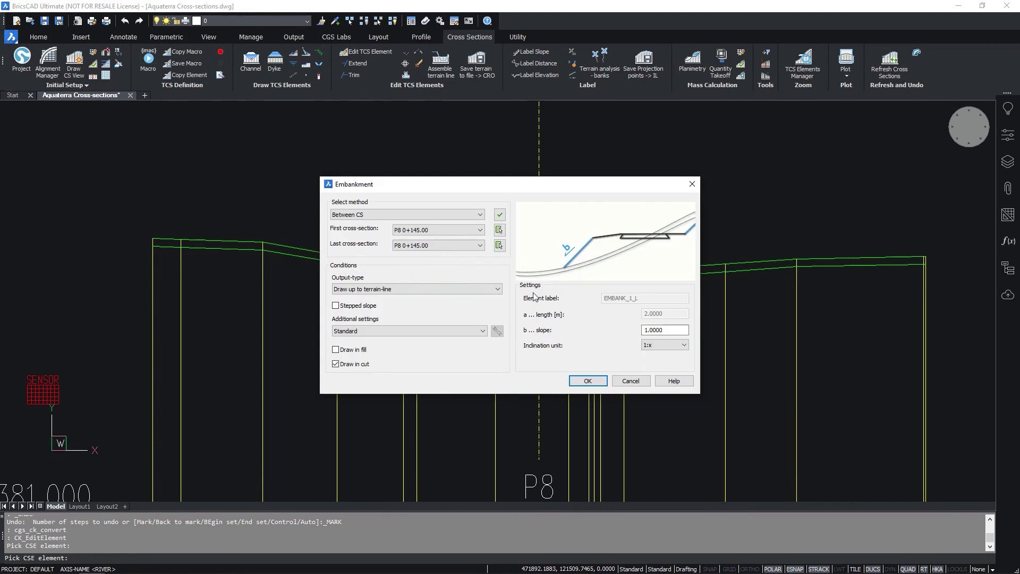
{"action": "left_click", "coordinate": [653, 329]}
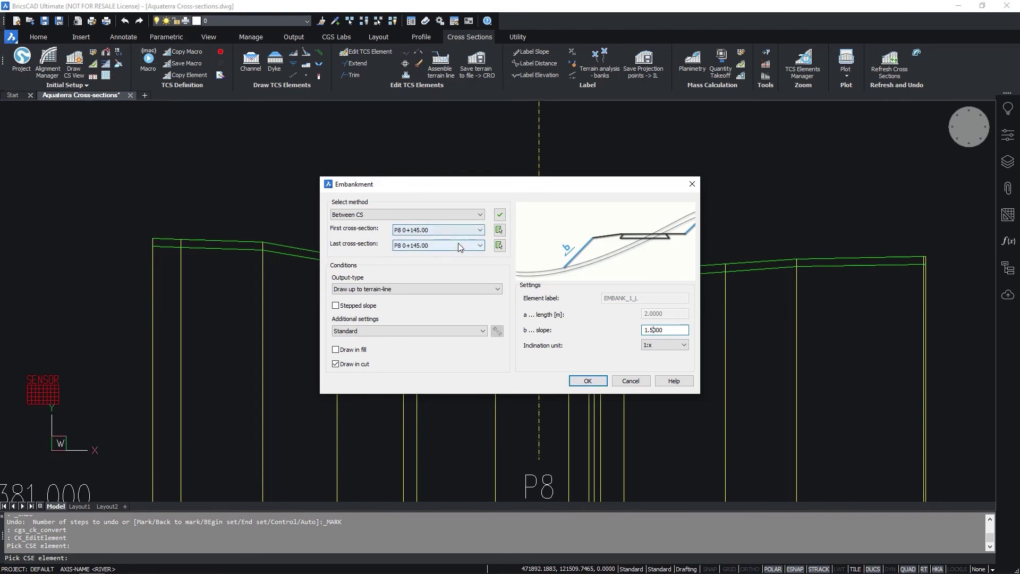
{"action": "left_click", "coordinate": [497, 216]}
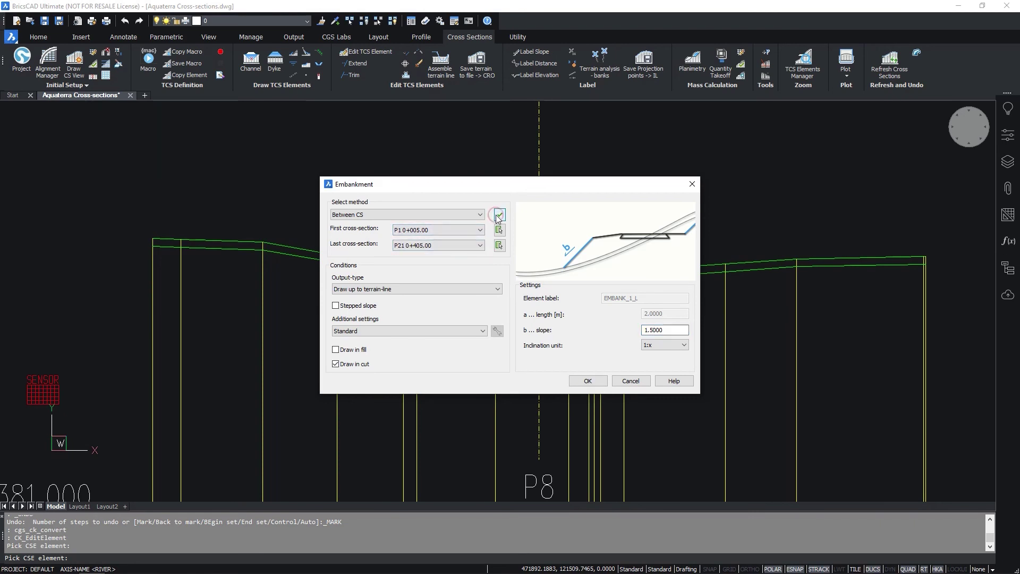
{"action": "left_click", "coordinate": [592, 379]}
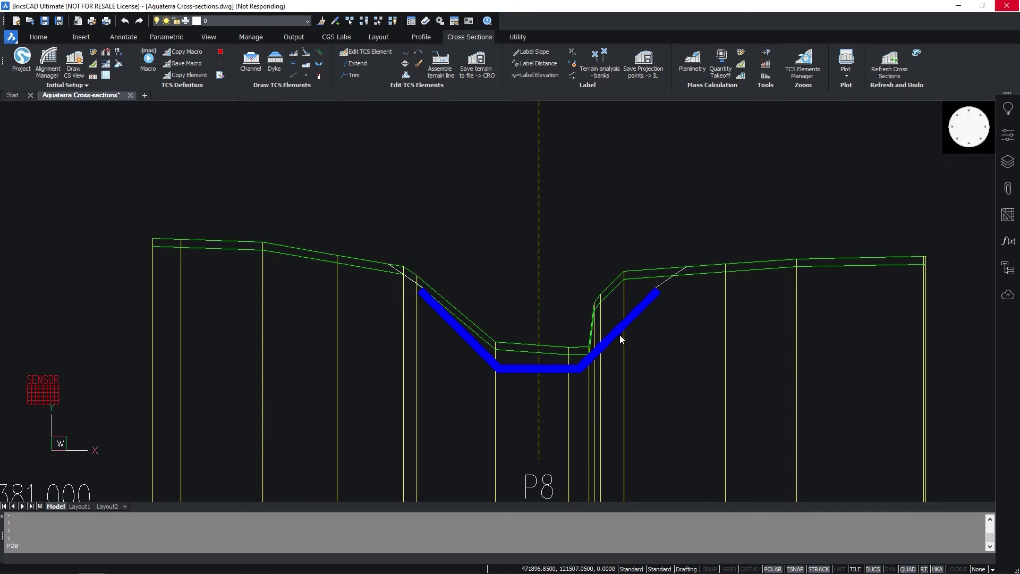
{"action": "scroll", "coordinate": [593, 264], "scroll_direction": "down", "scroll_amount": 10}
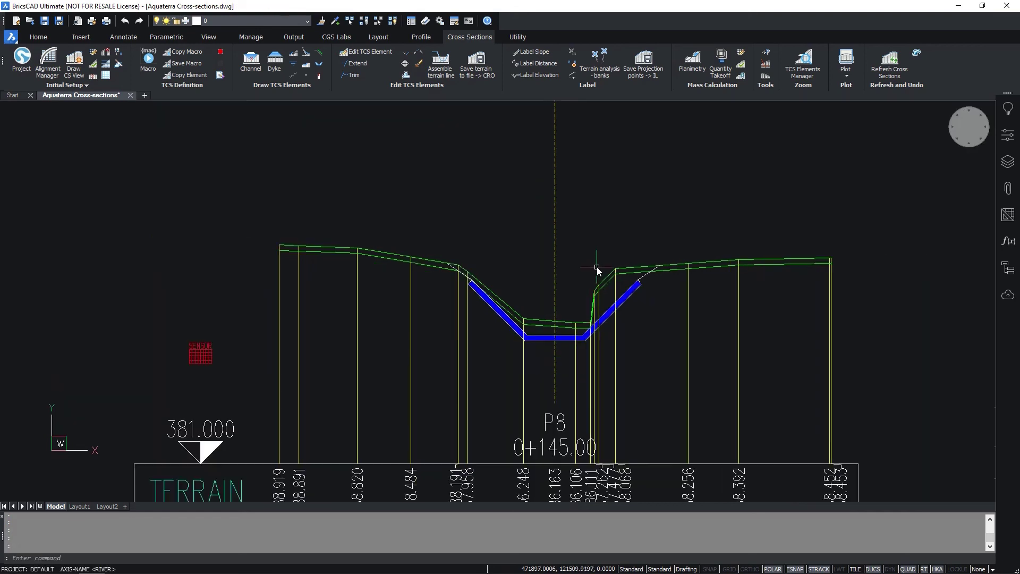
{"action": "scroll", "coordinate": [568, 288], "scroll_direction": "down", "scroll_amount": 3}
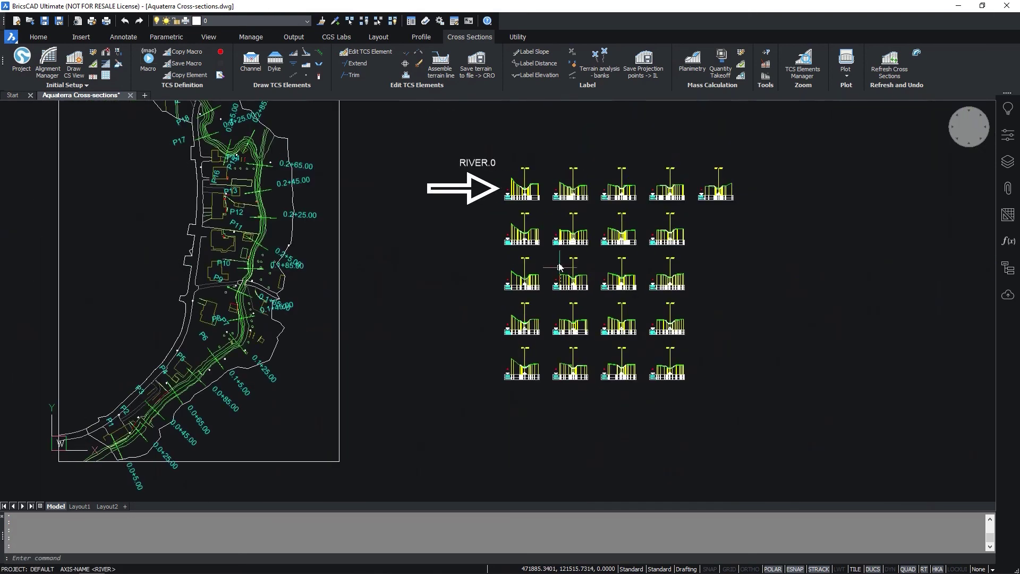
{"action": "scroll", "coordinate": [526, 186], "scroll_direction": "up", "scroll_amount": 8}
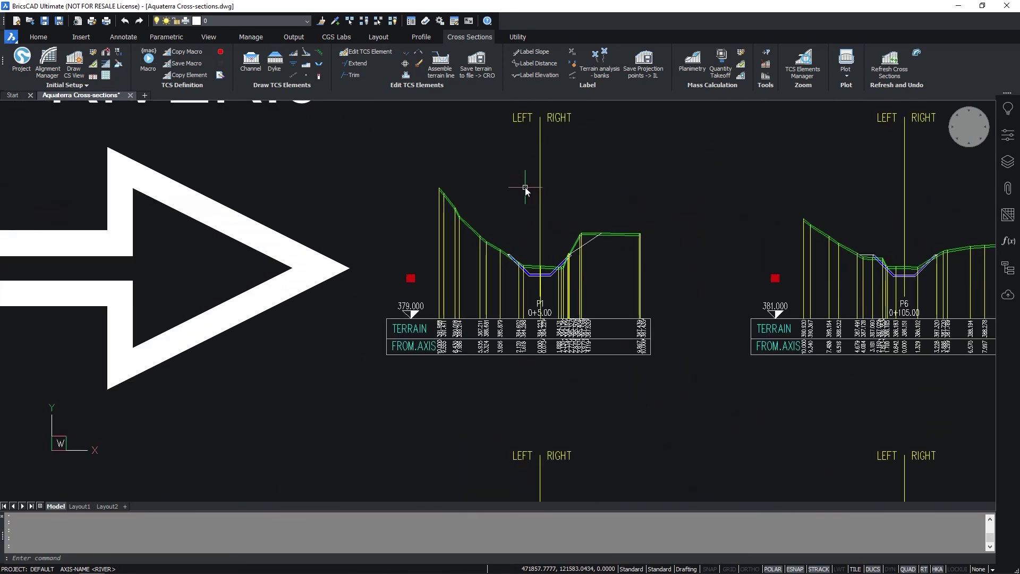
{"action": "scroll", "coordinate": [523, 223], "scroll_direction": "up", "scroll_amount": 3}
{"action": "scroll", "coordinate": [478, 236], "scroll_direction": "down", "scroll_amount": 5}
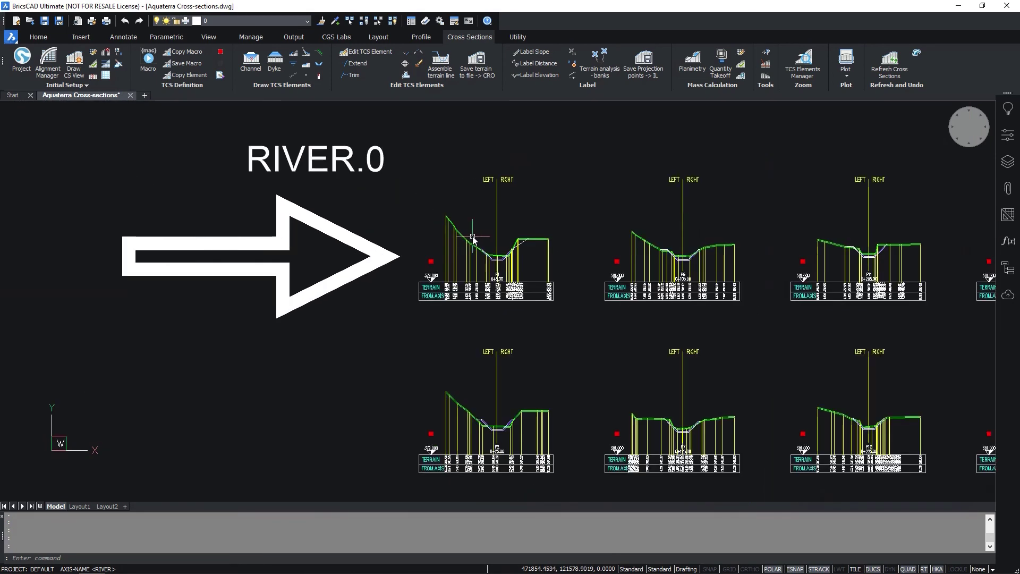
{"action": "scroll", "coordinate": [712, 239], "scroll_direction": "up", "scroll_amount": 3}
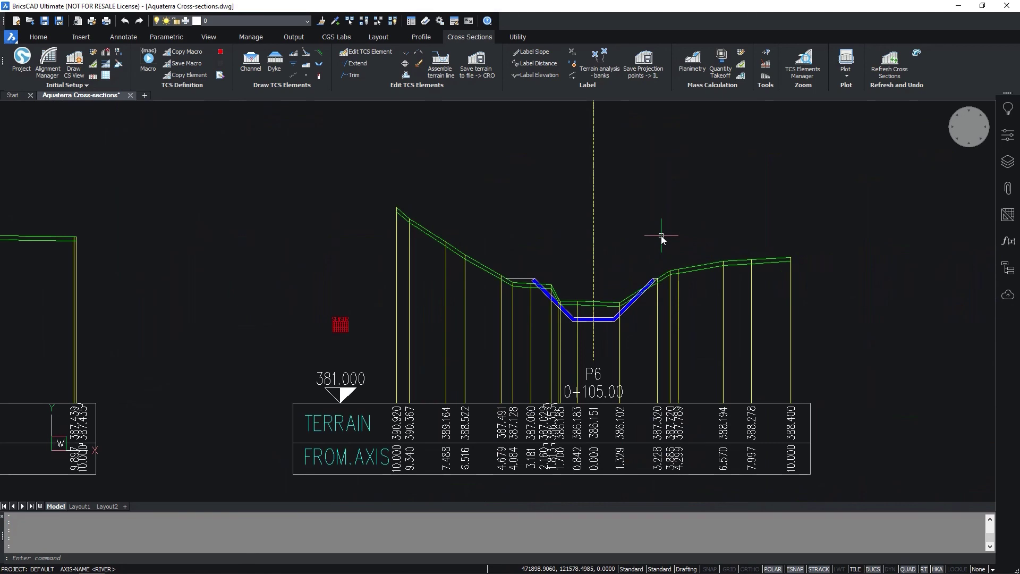